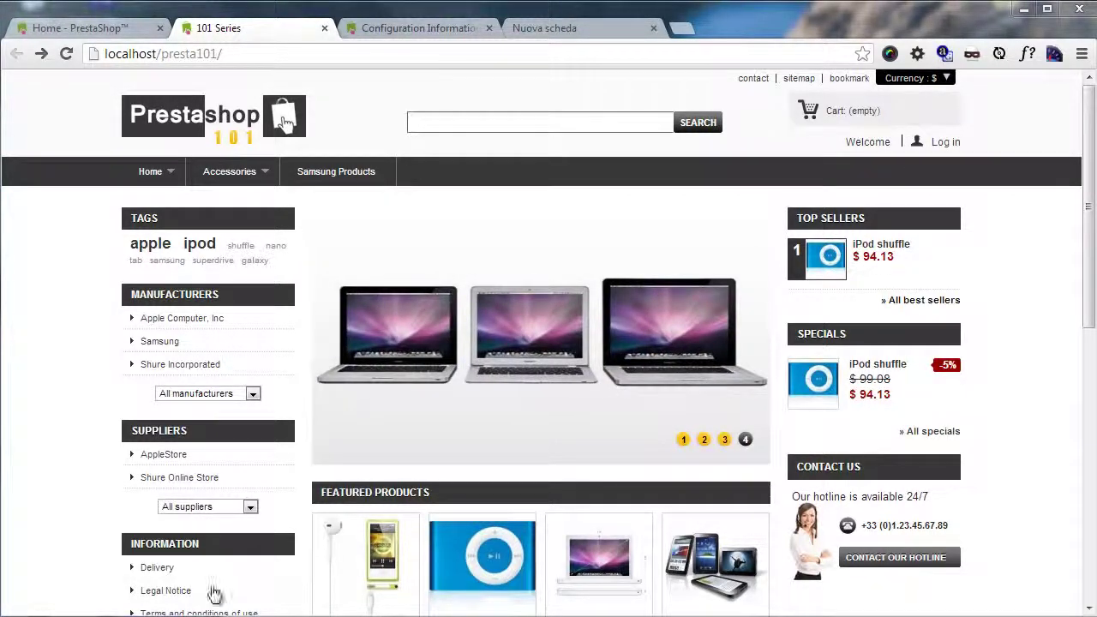
Step: Open the Delivery information page on the storefront and examine its shipment text
scroll(107, 487, down, 2)
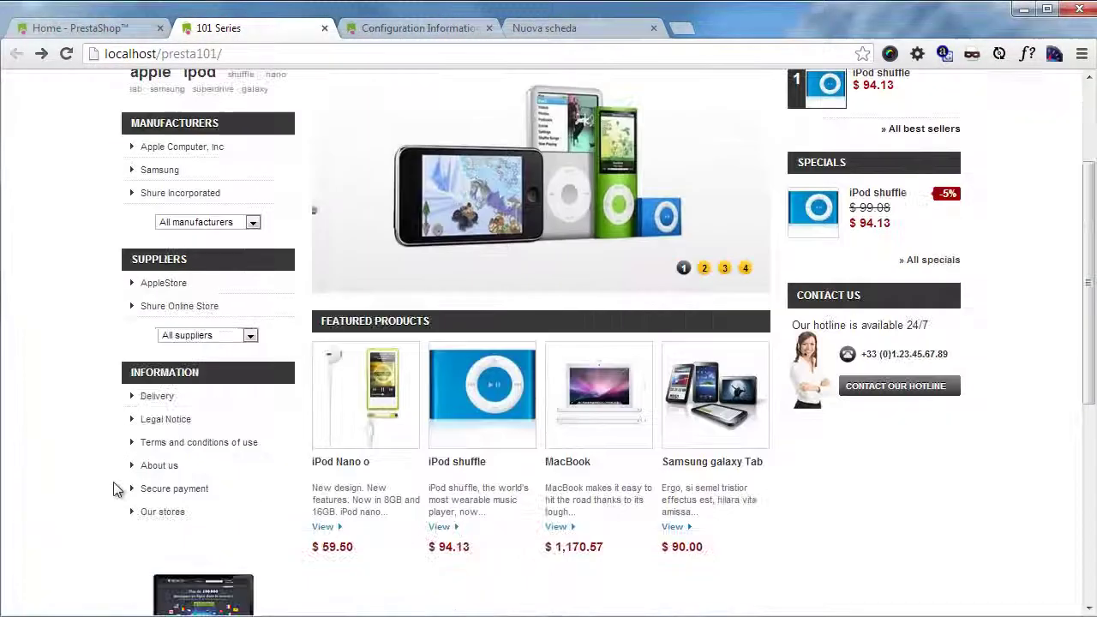
click(157, 400)
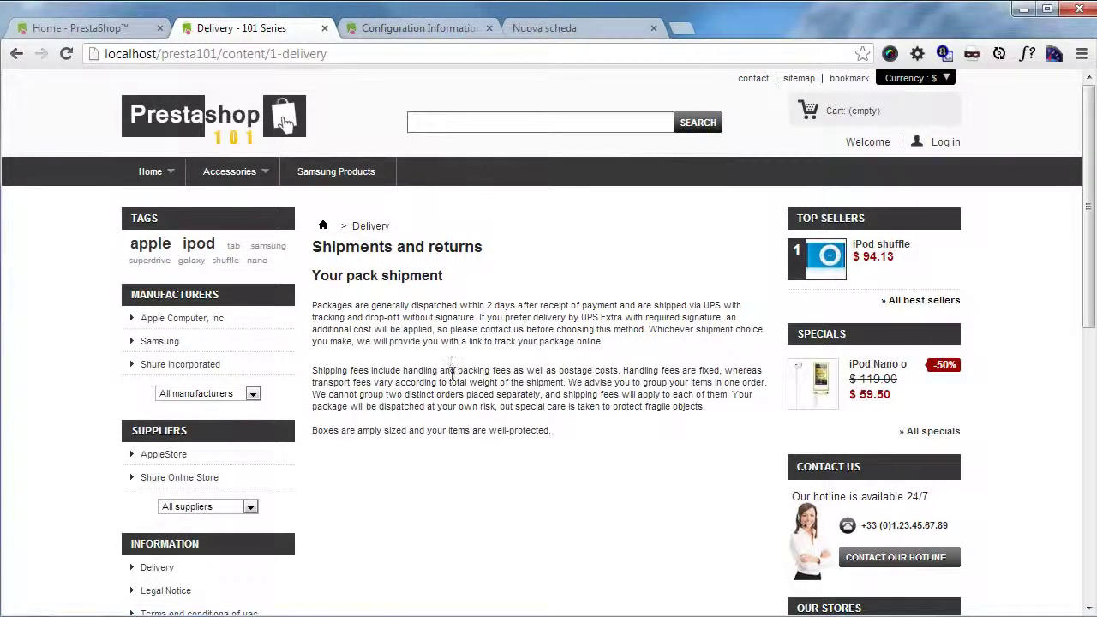
drag(331, 306, 521, 382)
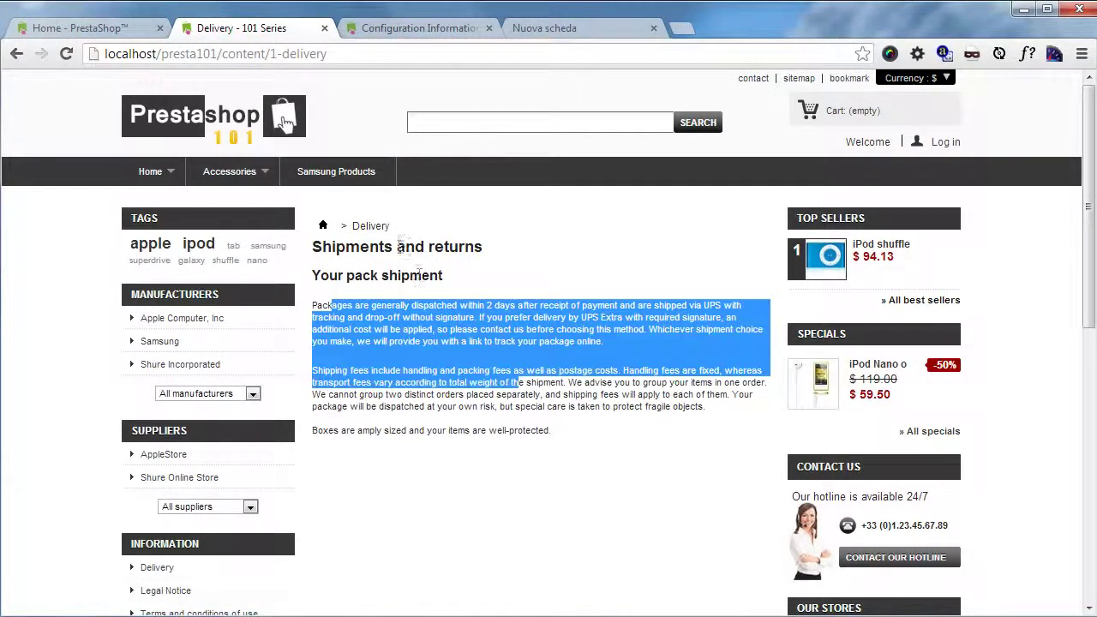
click(500, 305)
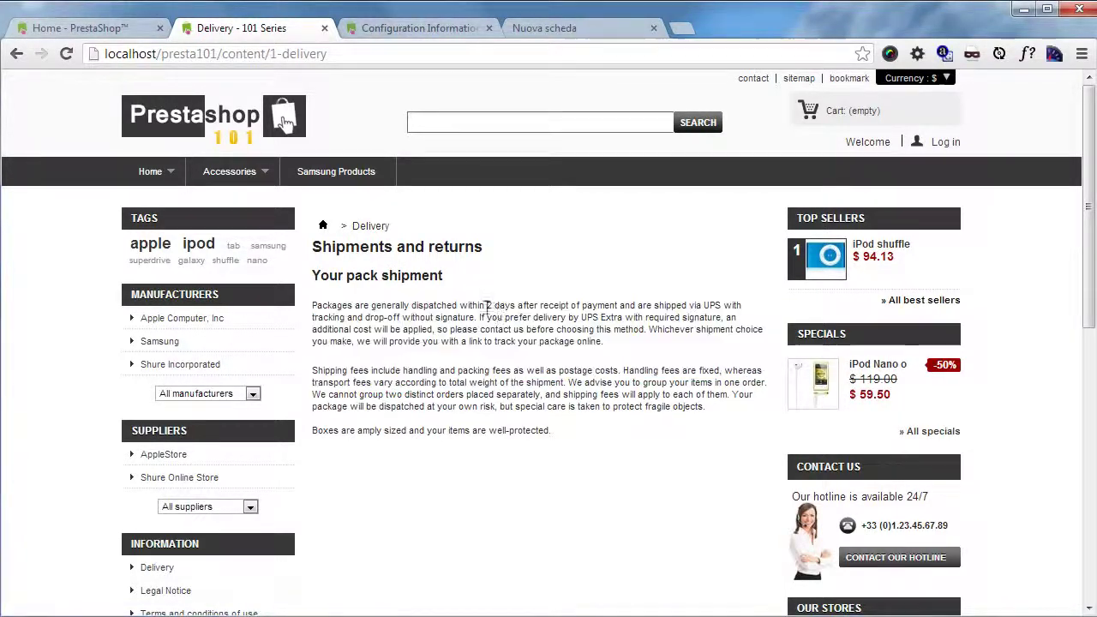
Step: Switch to the shop's back office, open the CMS preferences and review the categories and pages lists
click(99, 30)
mouse_move(589, 154)
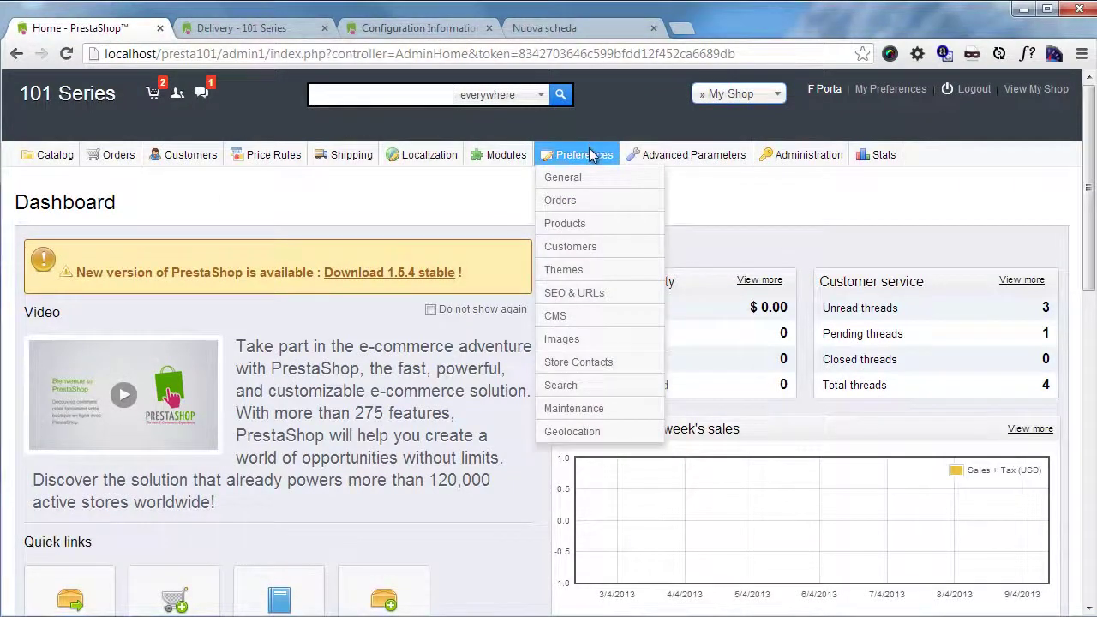
click(570, 318)
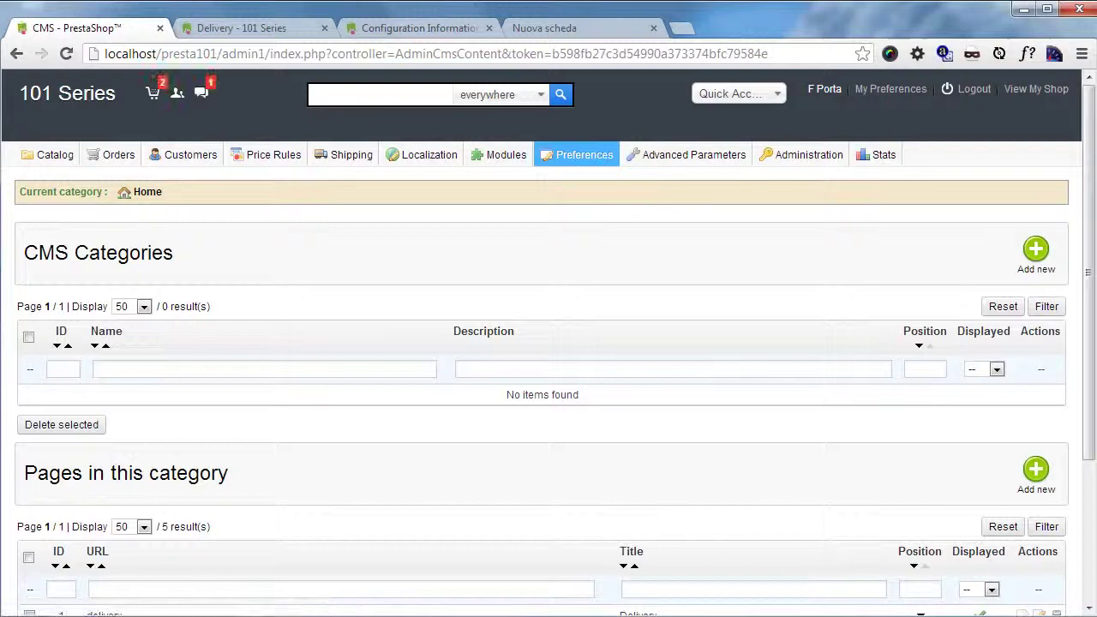
scroll(553, 443, down, 1)
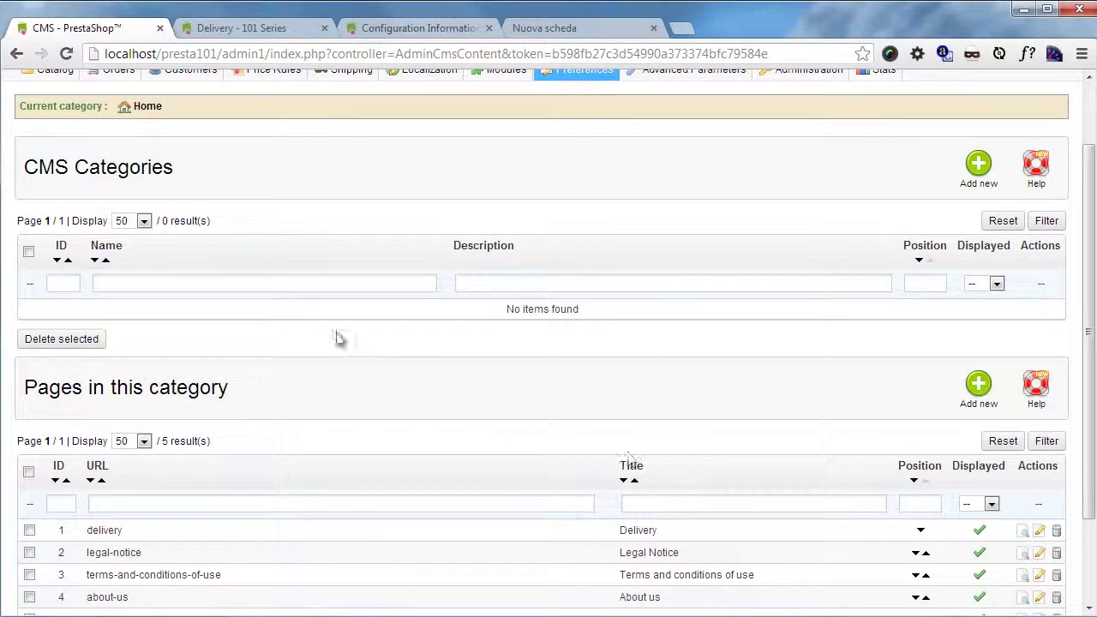
drag(24, 166, 362, 174)
click(402, 176)
scroll(566, 392, down, 3)
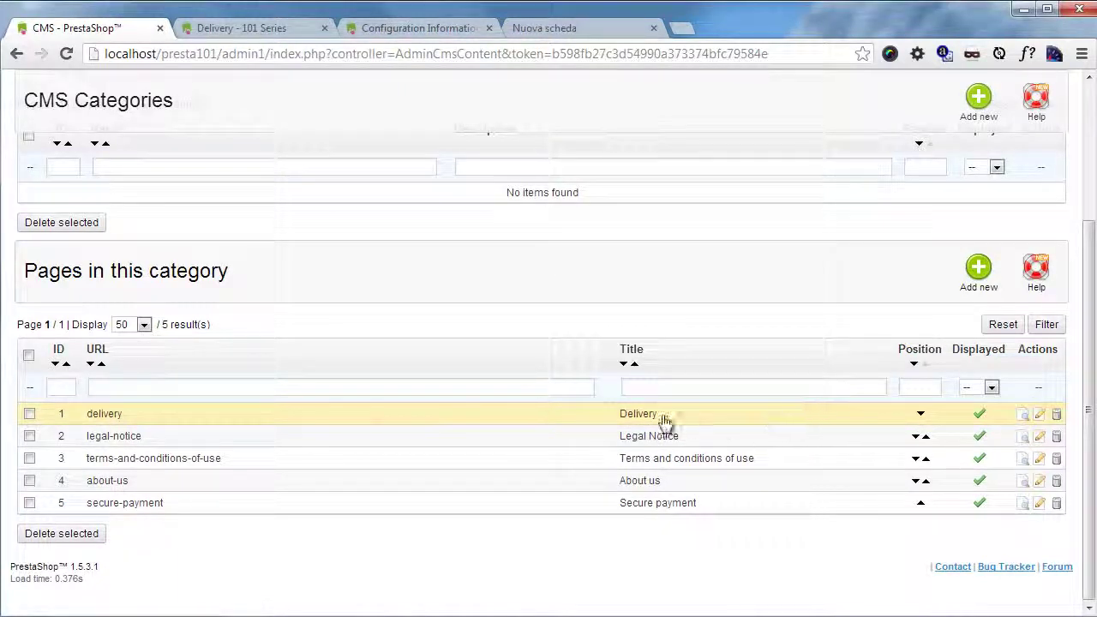
Step: View the Delivery page from the CMS pages list, return to the list and open that page for editing
click(578, 421)
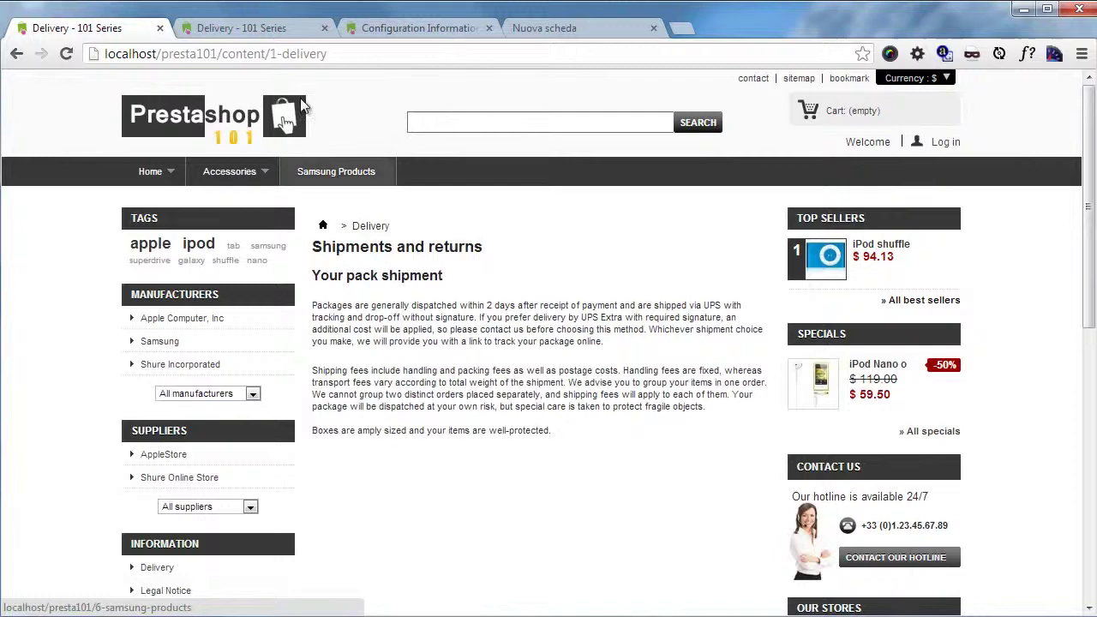
click(16, 53)
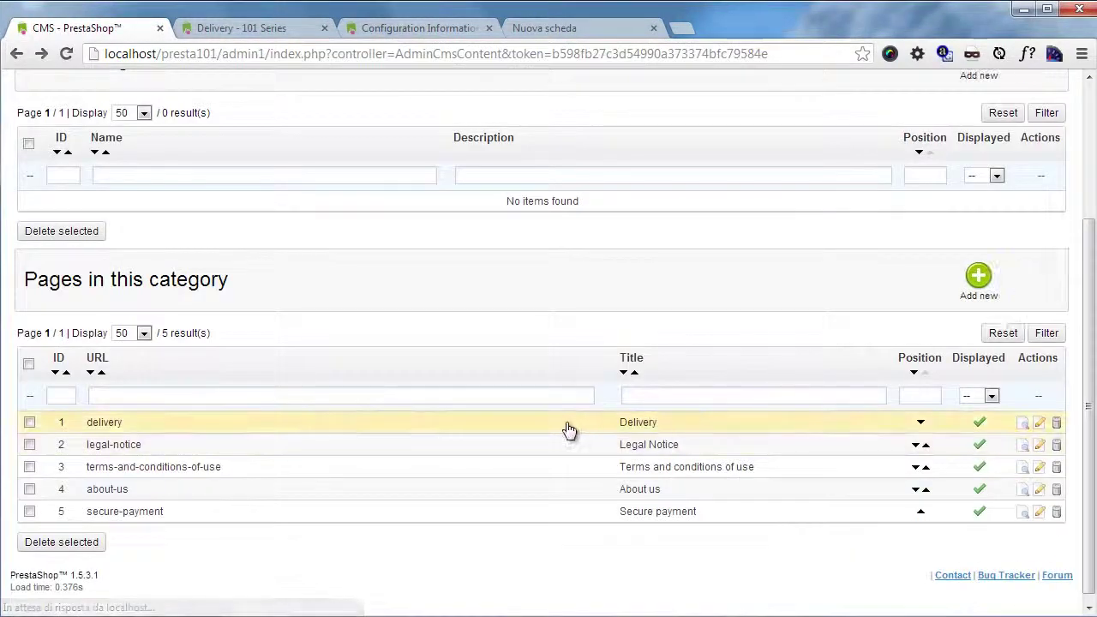
click(1040, 423)
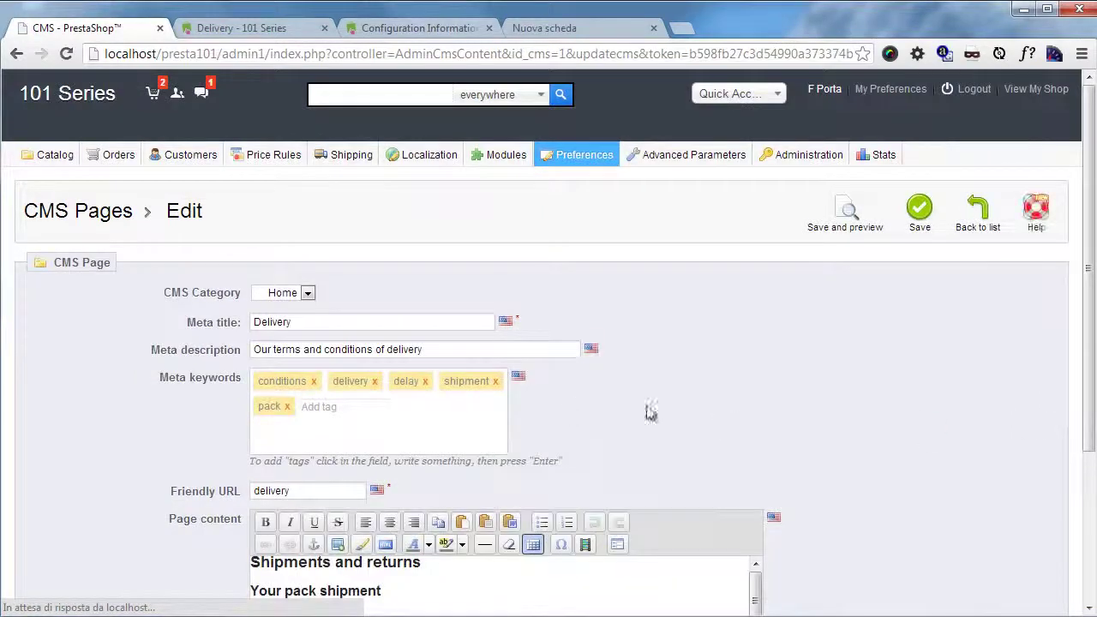
scroll(833, 400, down, 3)
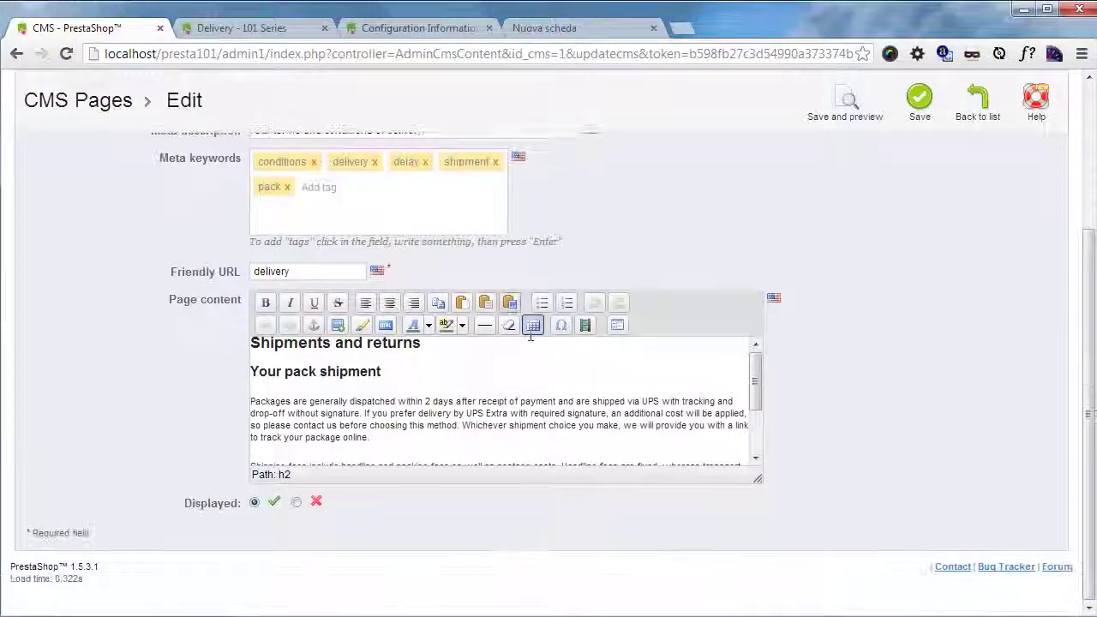
scroll(531, 336, up, 1)
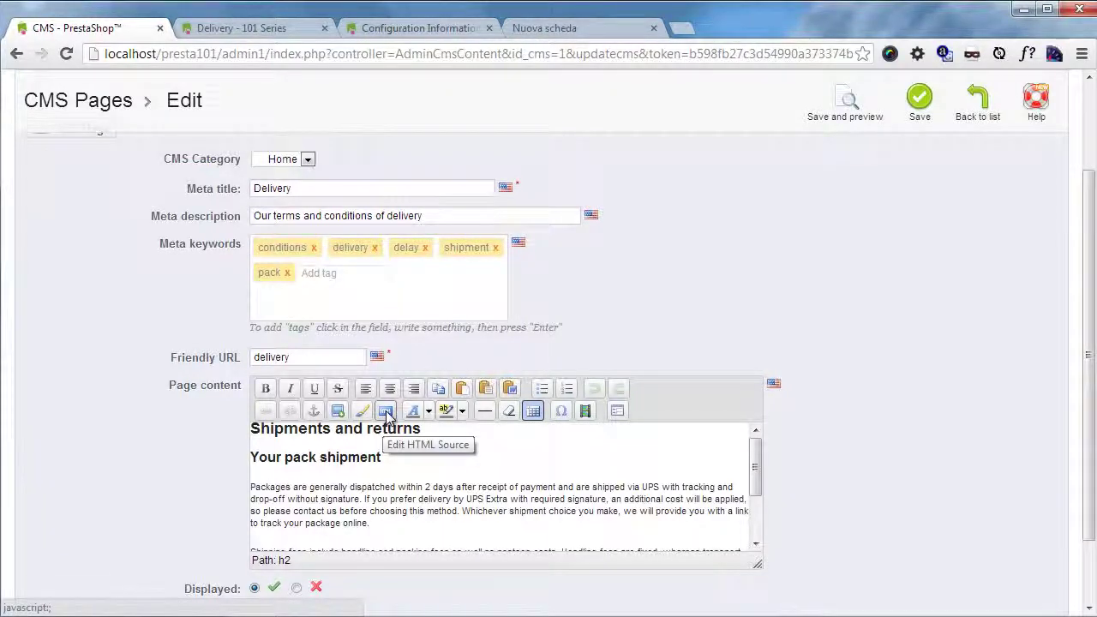
Step: Examine the HTML source of the Delivery page content, including its two headings, and close the source editor
click(386, 412)
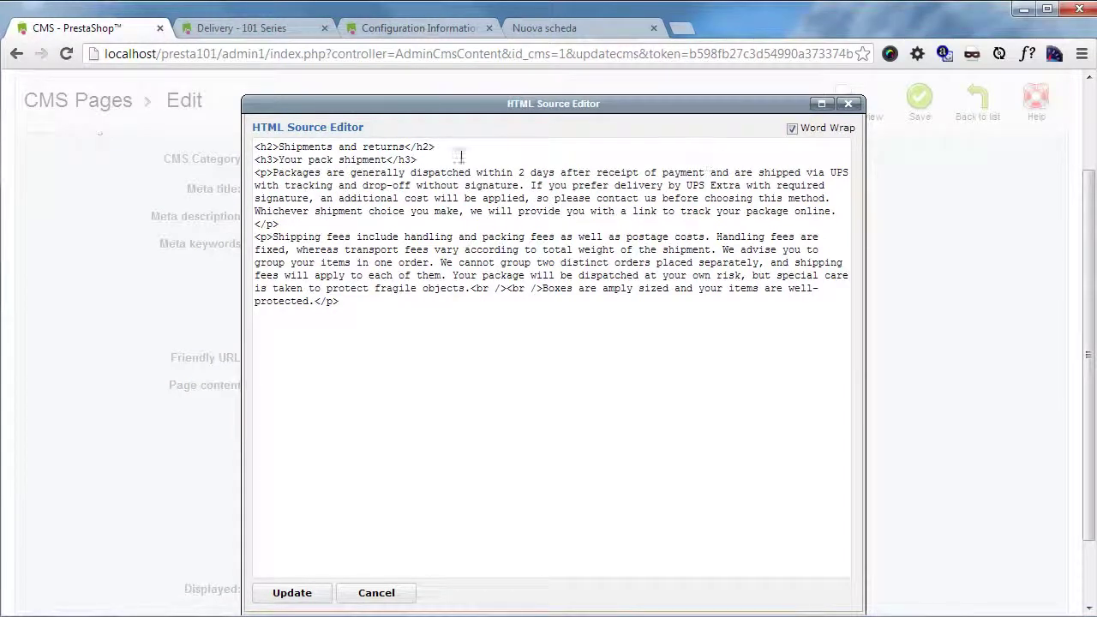
click(429, 160)
drag(429, 159, 284, 147)
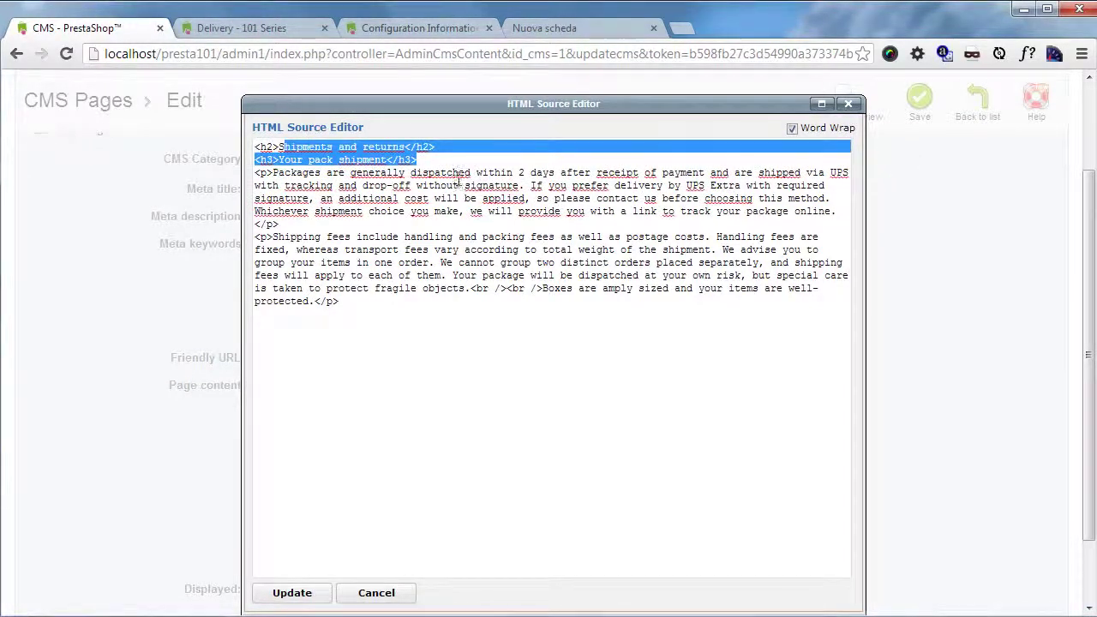
click(851, 106)
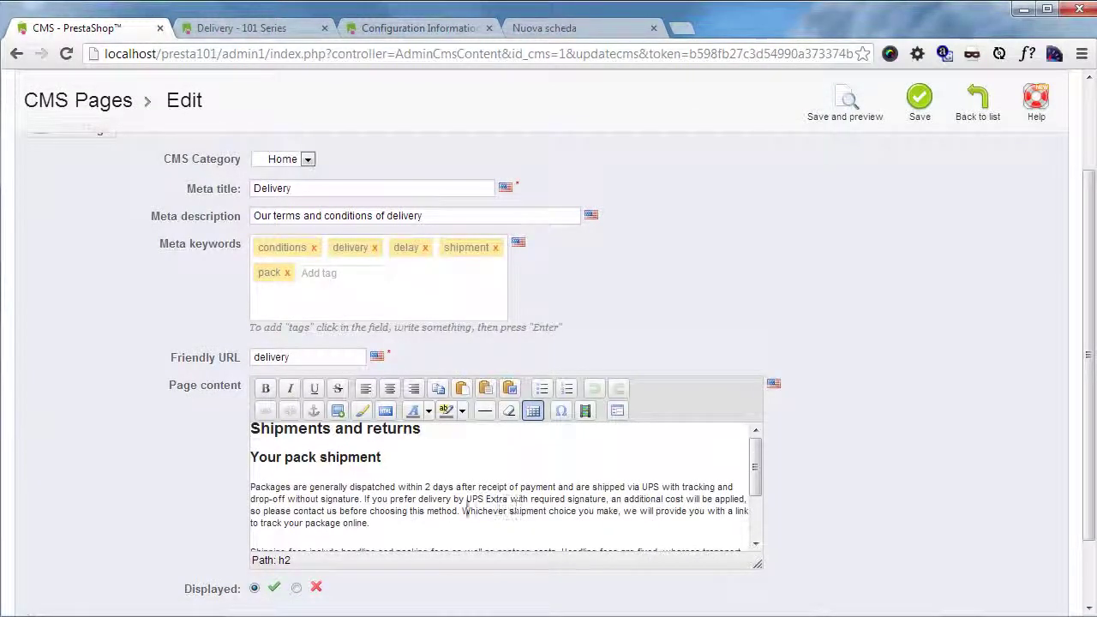
Step: Replace the shipping fees and boxes paragraphs of the Delivery page with "bcvbcvbcbncnvbmnxbm cbn" and save the page
scroll(434, 483, down, 2)
click(545, 530)
drag(545, 530, 237, 450)
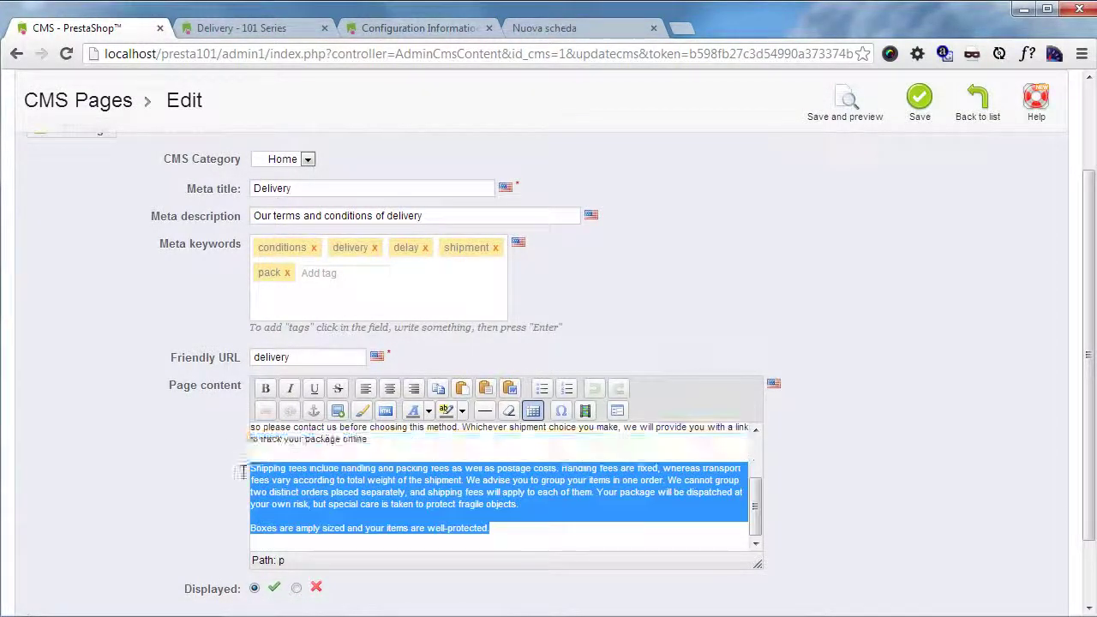
text(bcvbcvbcbcnbcnvbmnxbm cbn)
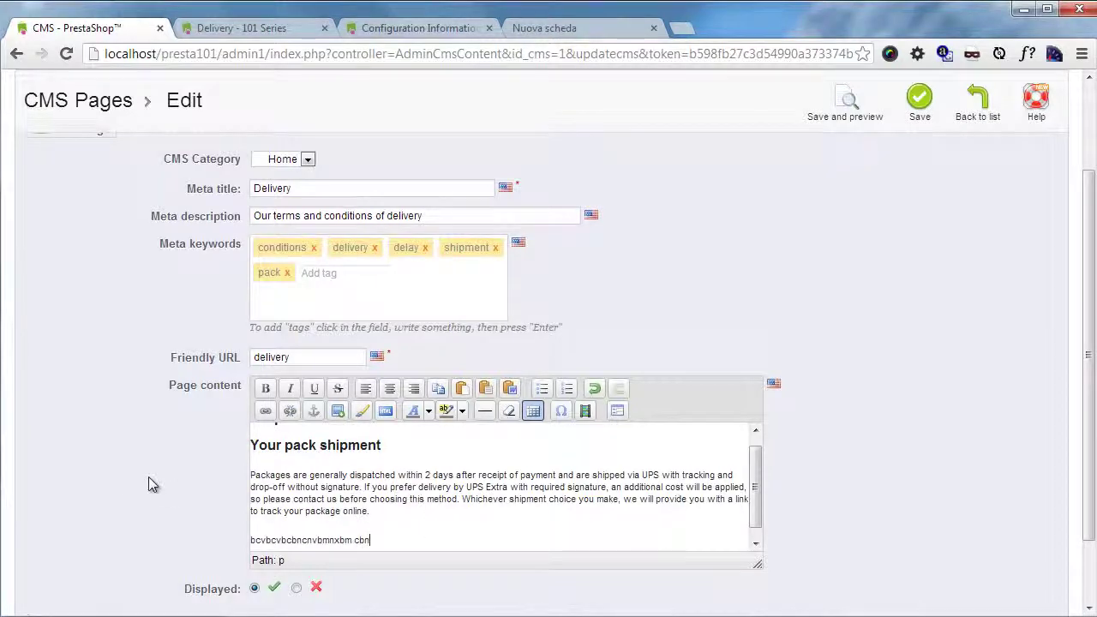
scroll(149, 476, down, 1)
scroll(932, 265, up, 3)
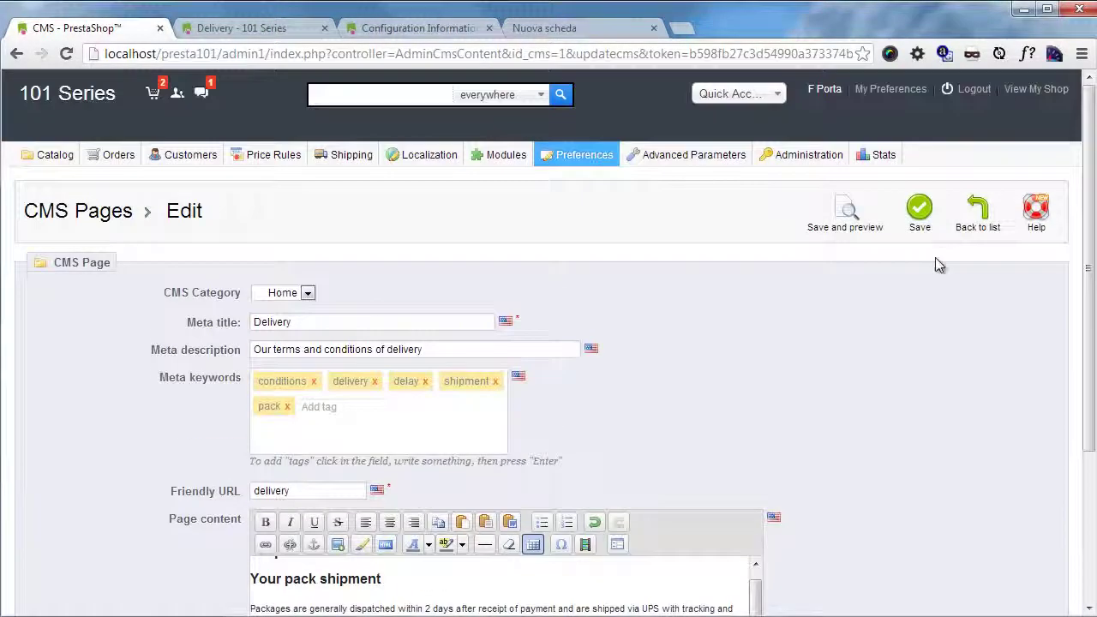
click(920, 217)
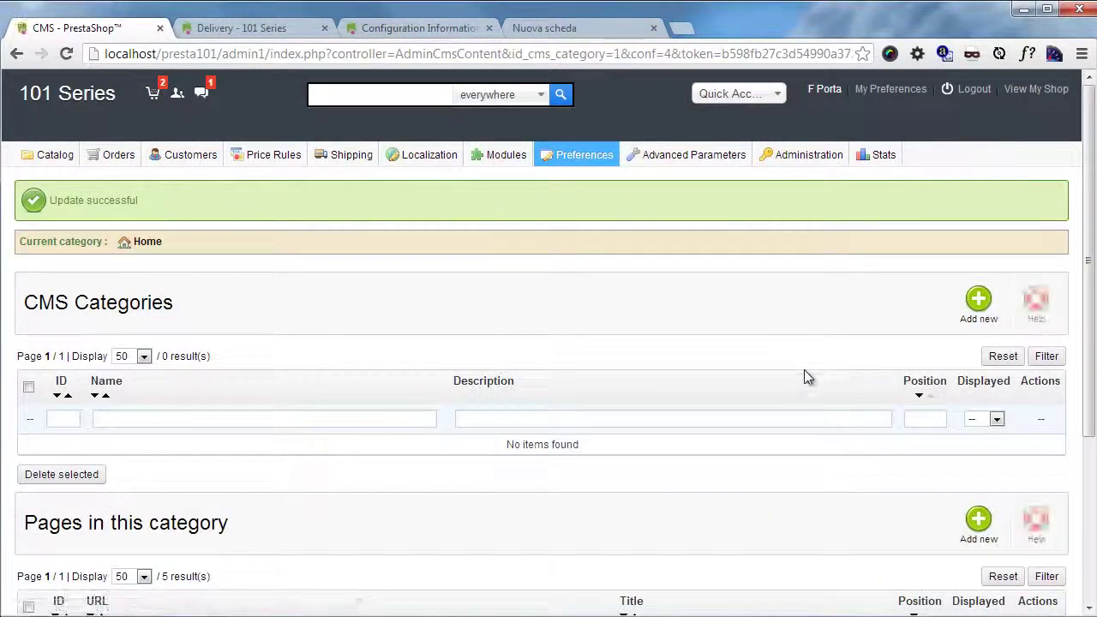
Step: View the edited Delivery page on the storefront and return to the CMS list
scroll(808, 374, down, 2)
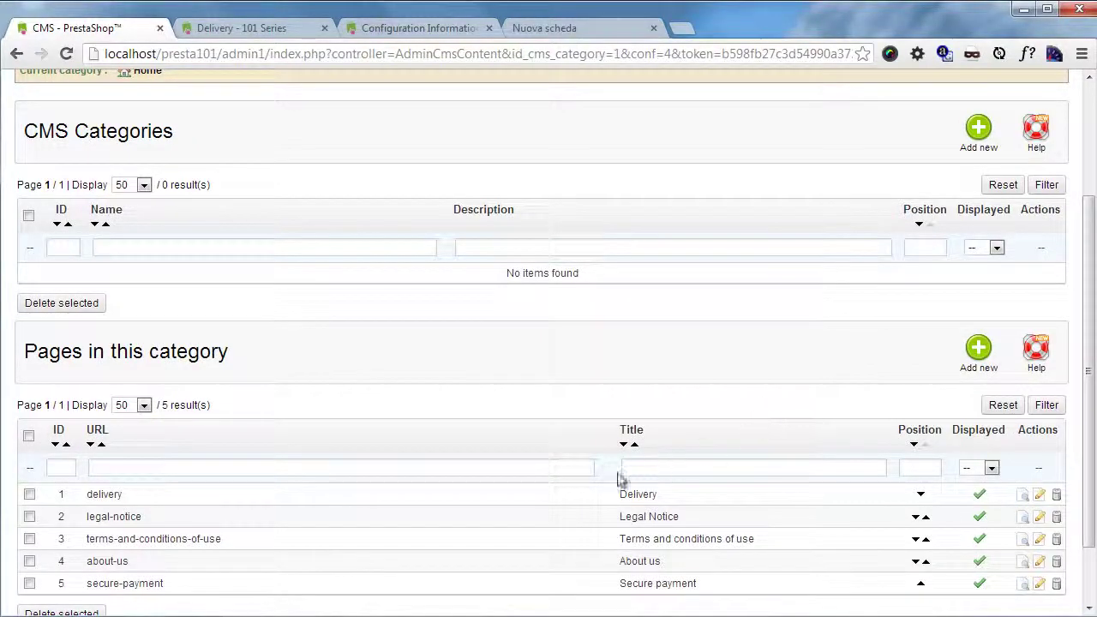
click(560, 503)
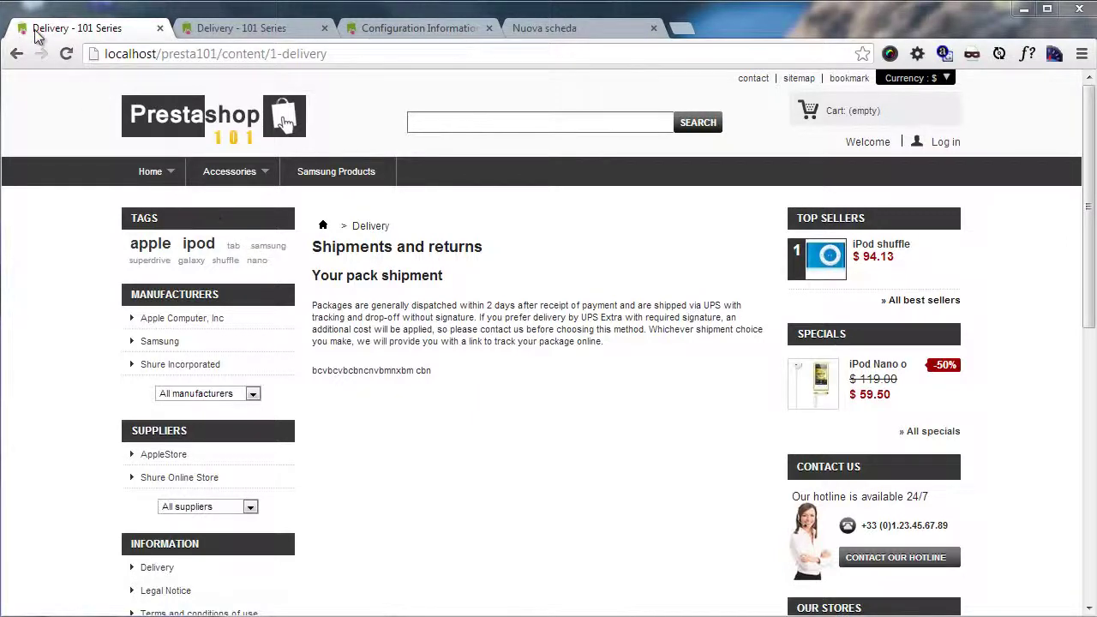
click(15, 54)
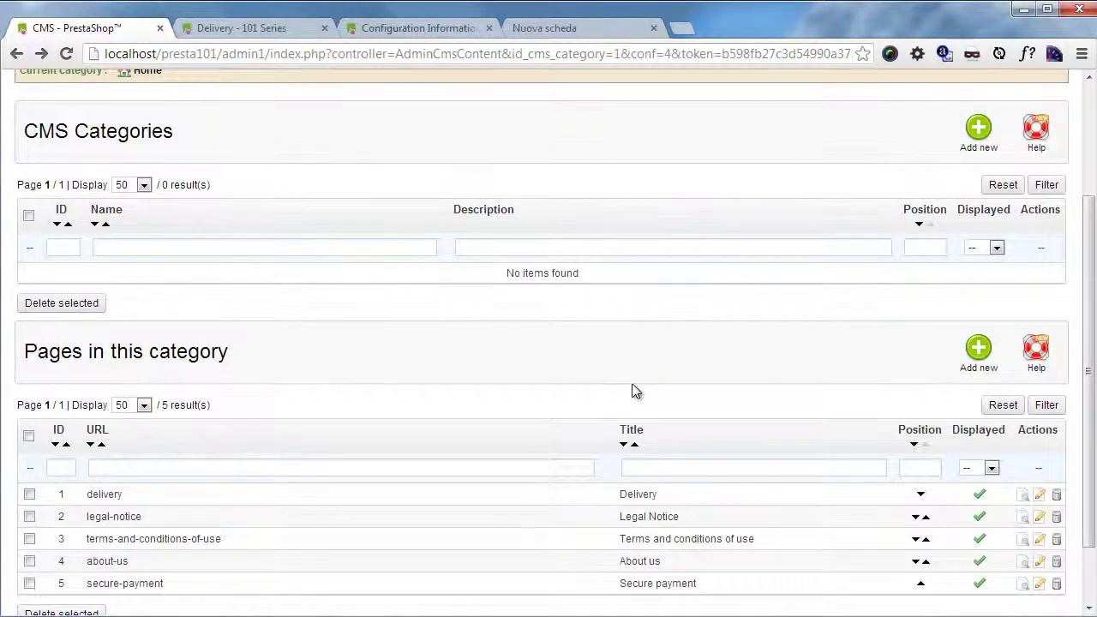
Step: Add a CMS category named "Xbox 360" with Home as its parent category and save it
scroll(632, 389, up, 1)
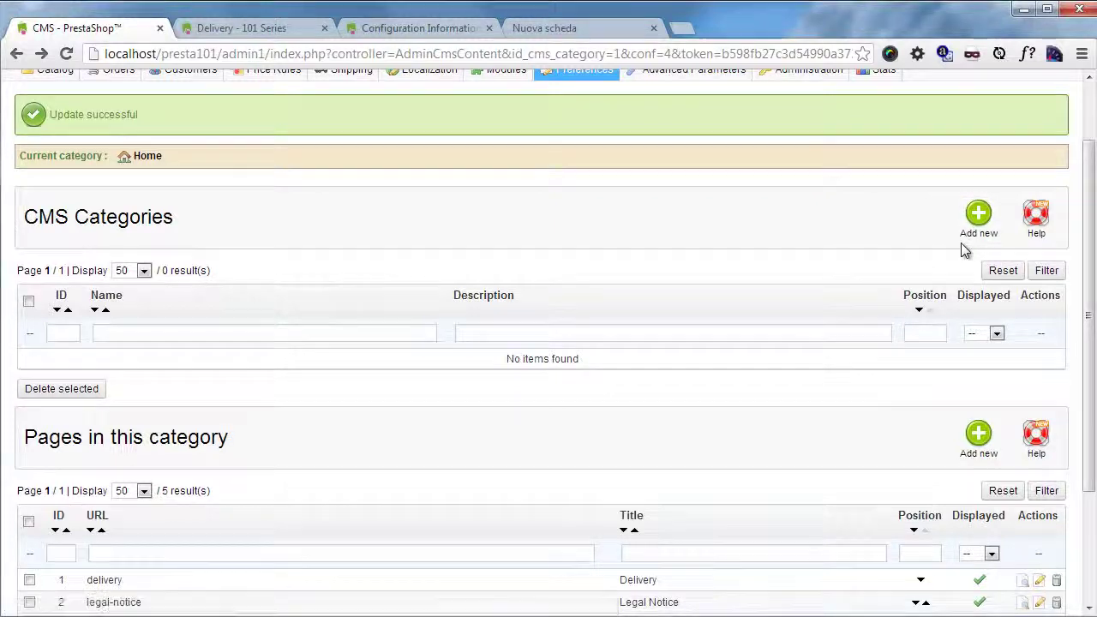
click(975, 224)
scroll(609, 283, down, 1)
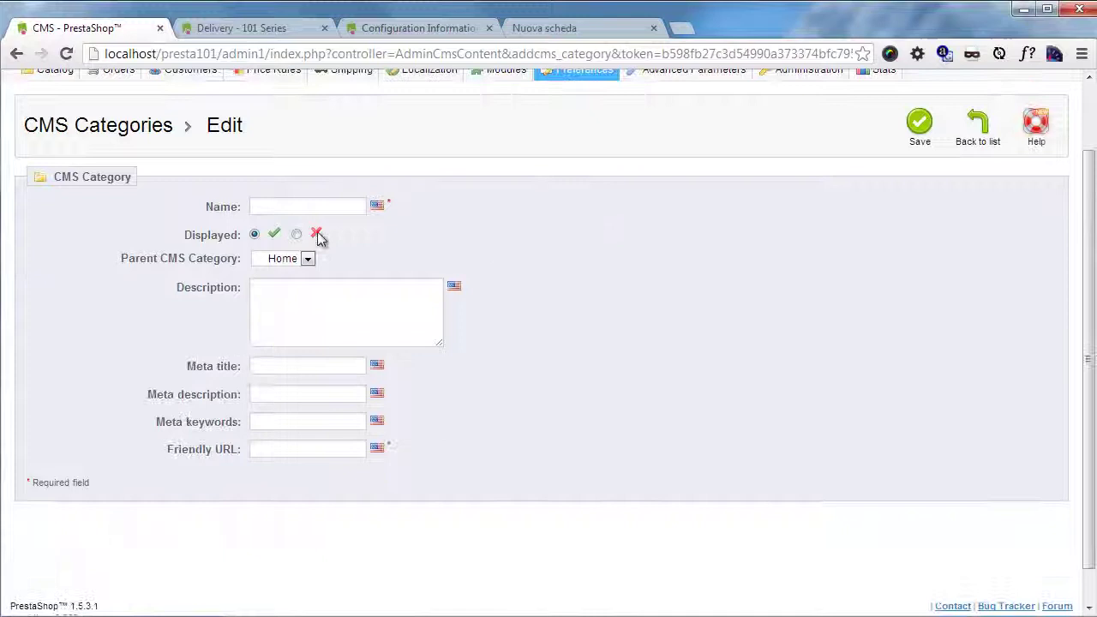
click(319, 207)
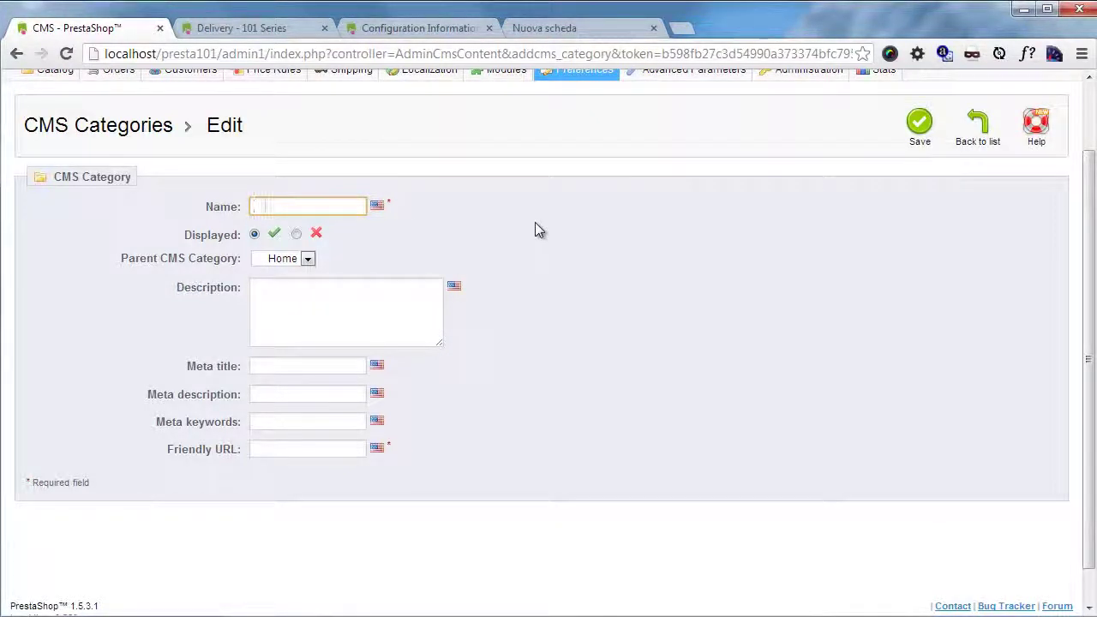
text(Zbox 3)
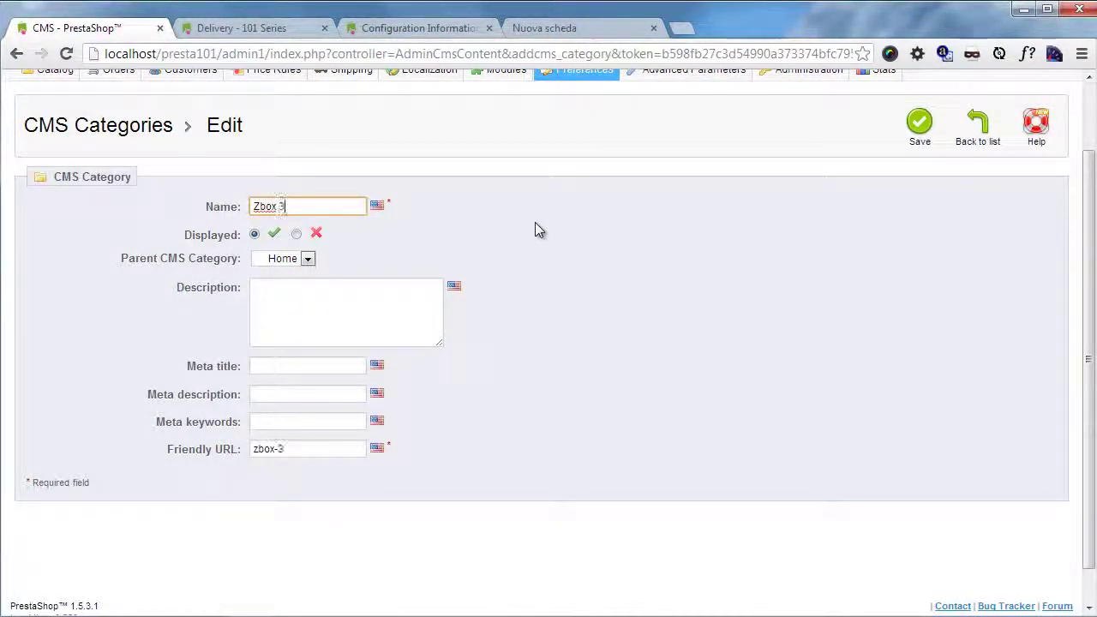
text(60)
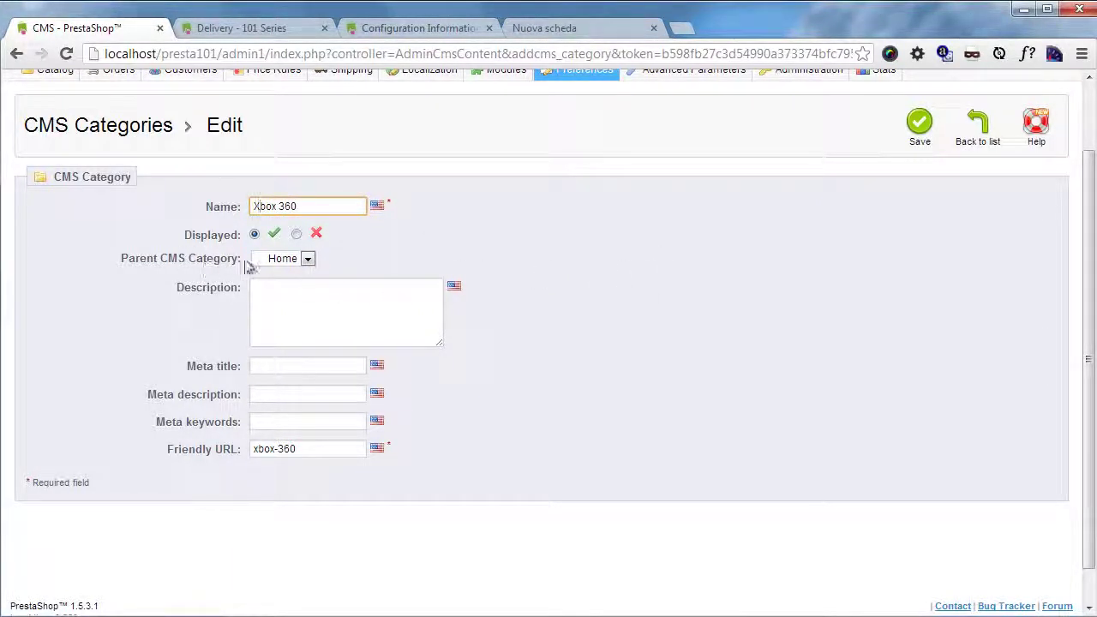
click(298, 259)
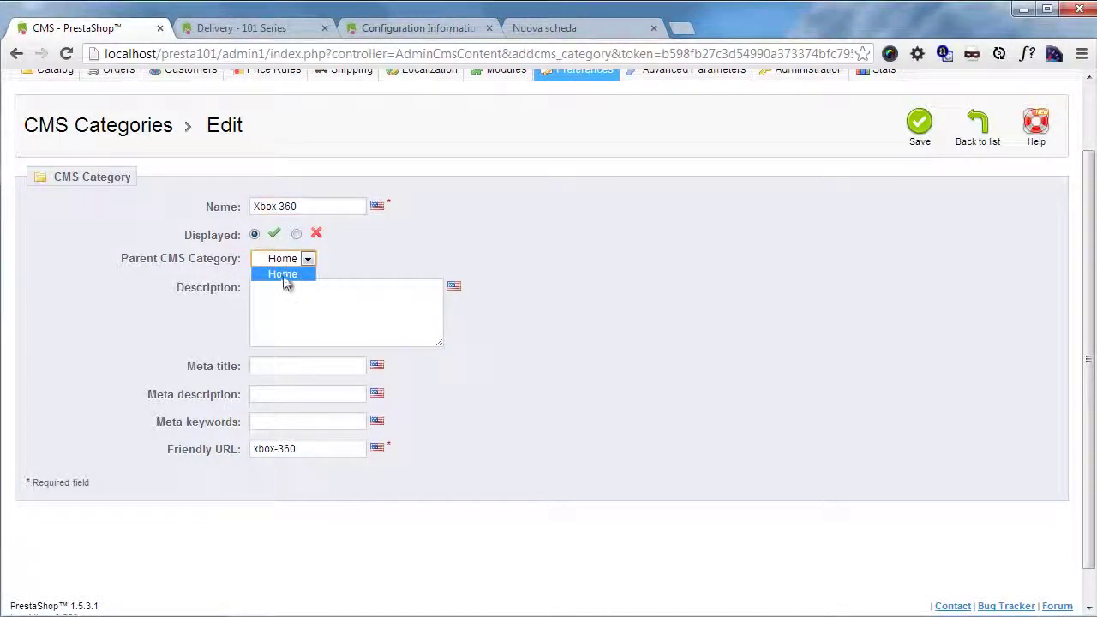
click(285, 276)
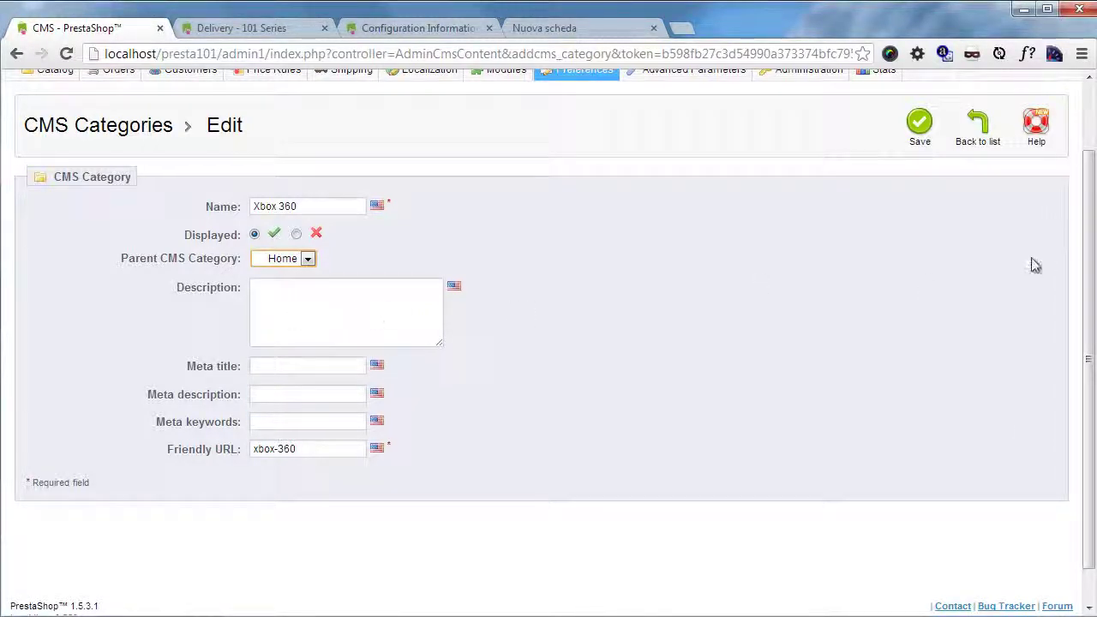
click(926, 148)
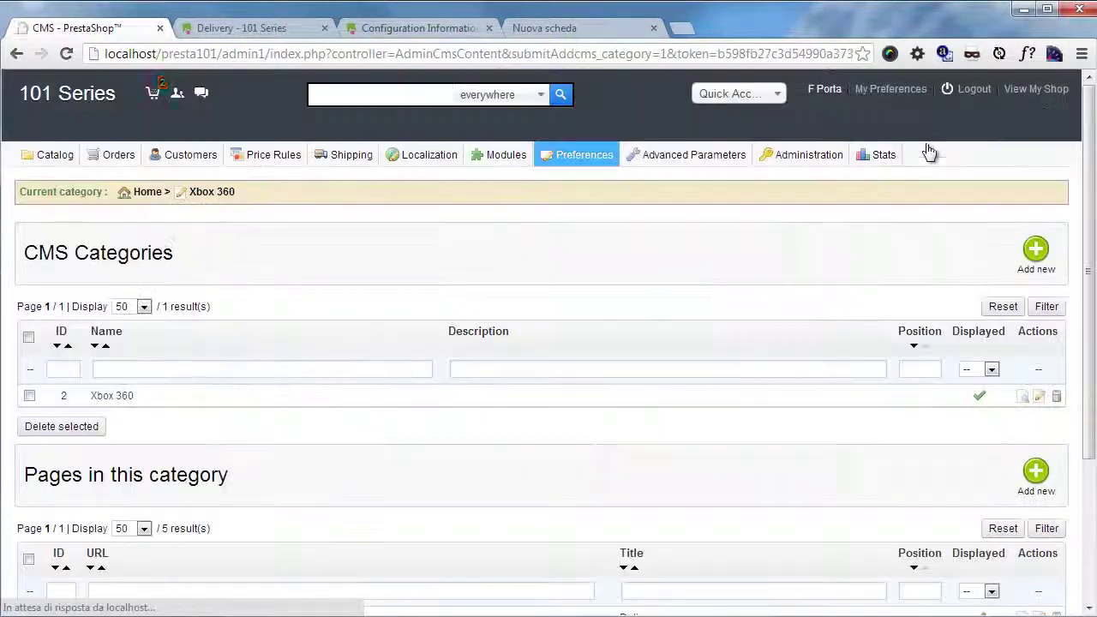
Step: Add a CMS category named "Playstation 3" with Home as its parent category and save it
click(978, 266)
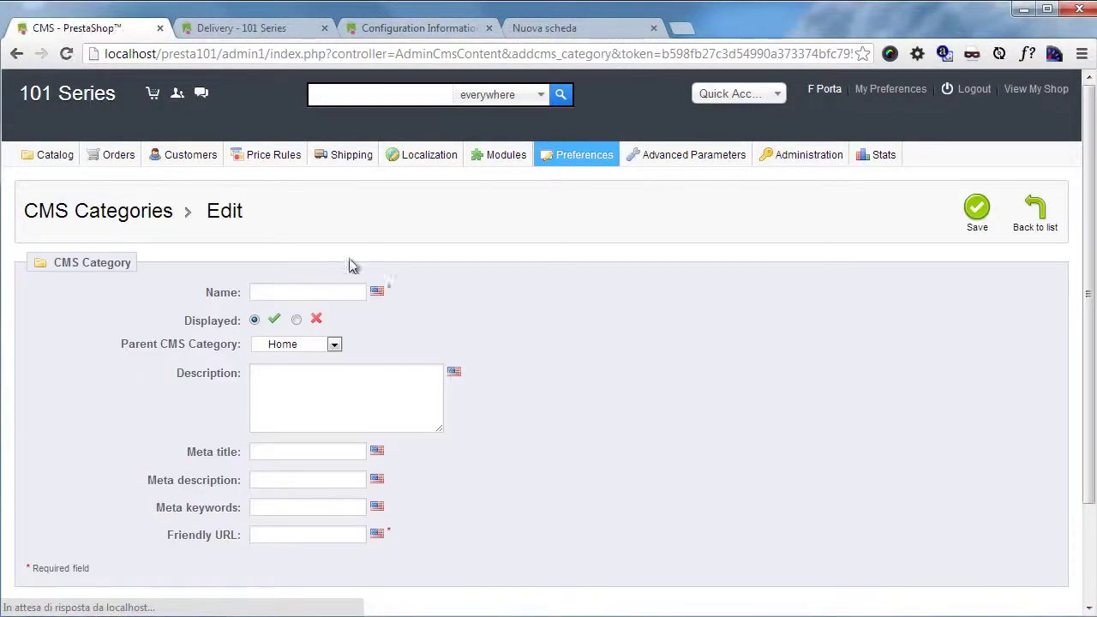
click(340, 290)
text(P)
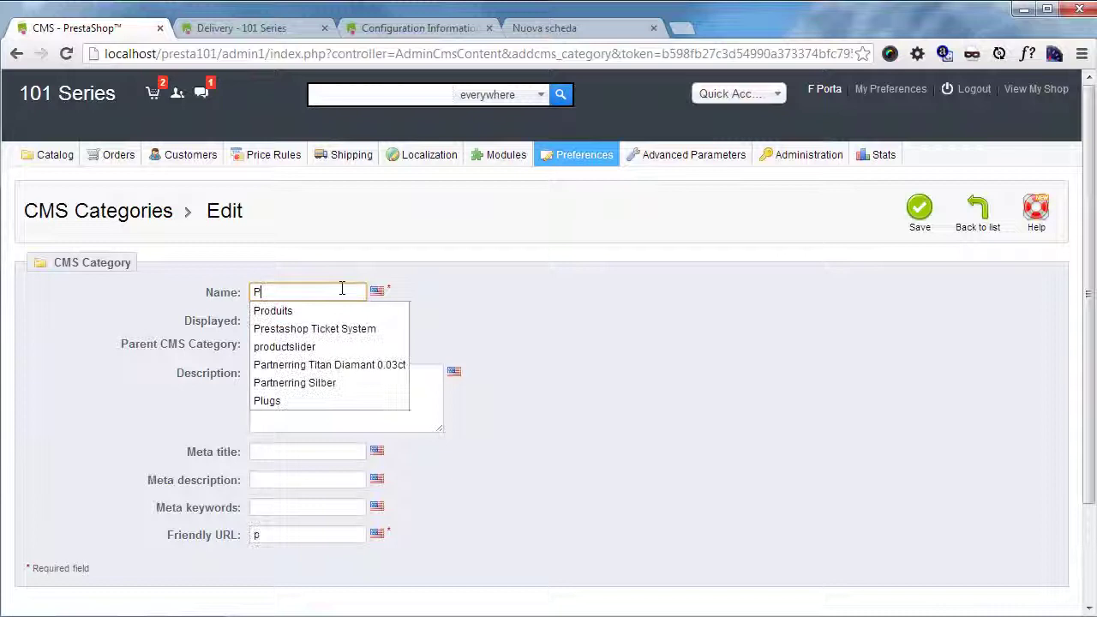
text(laystation 3)
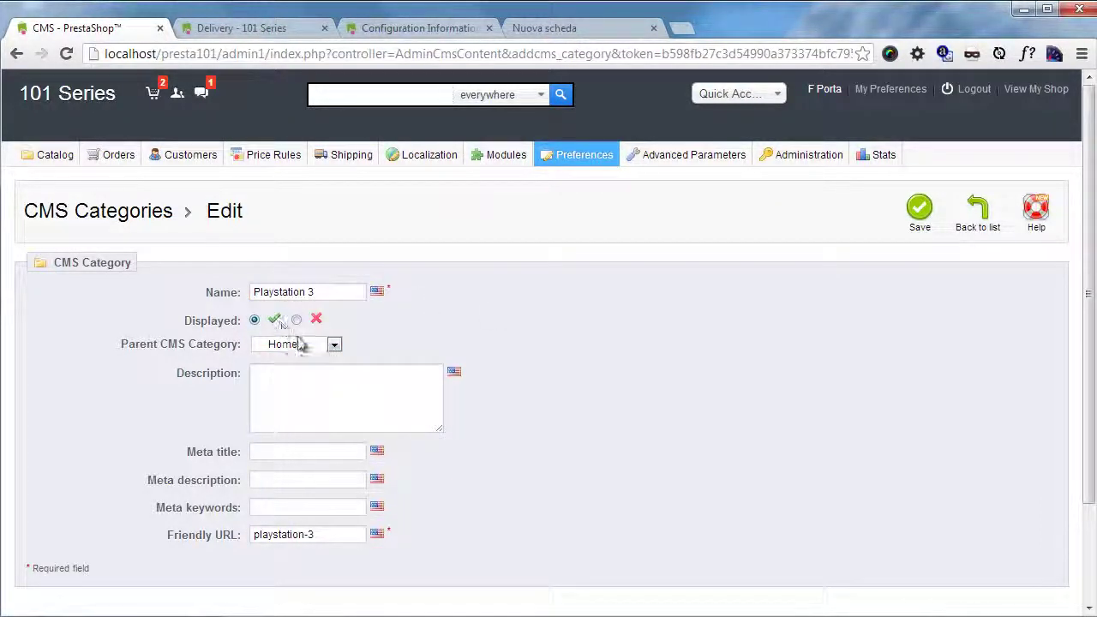
click(315, 344)
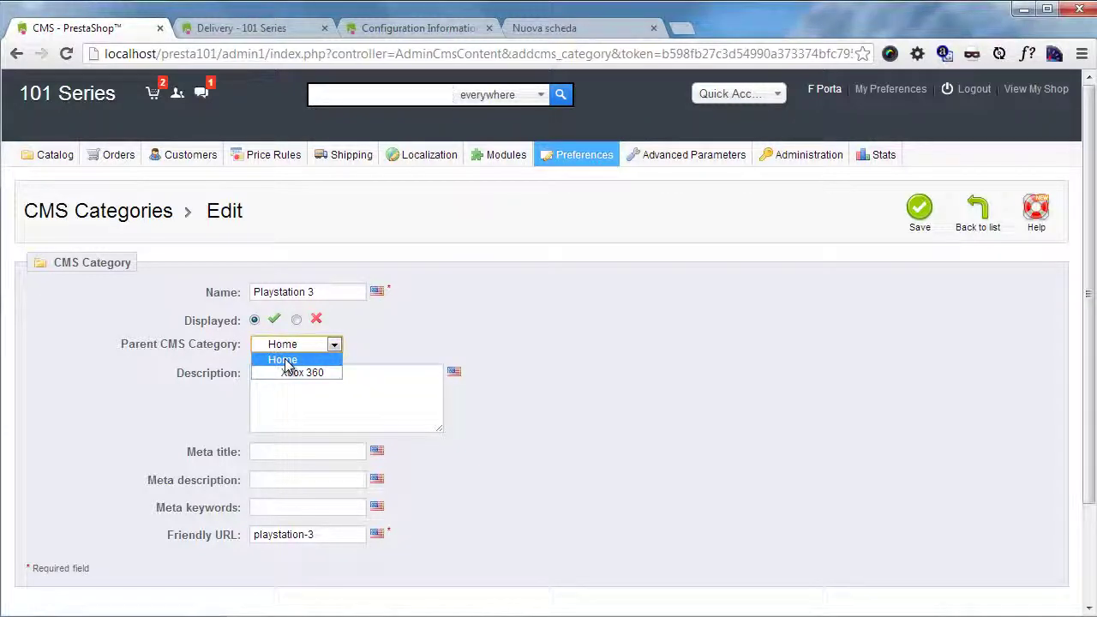
click(283, 360)
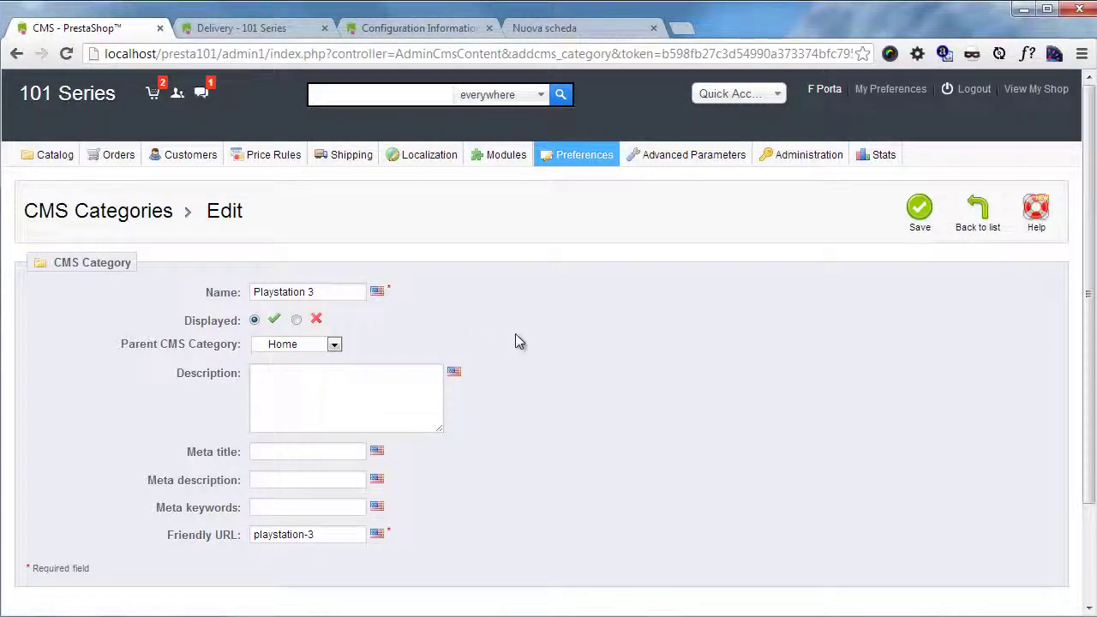
click(931, 219)
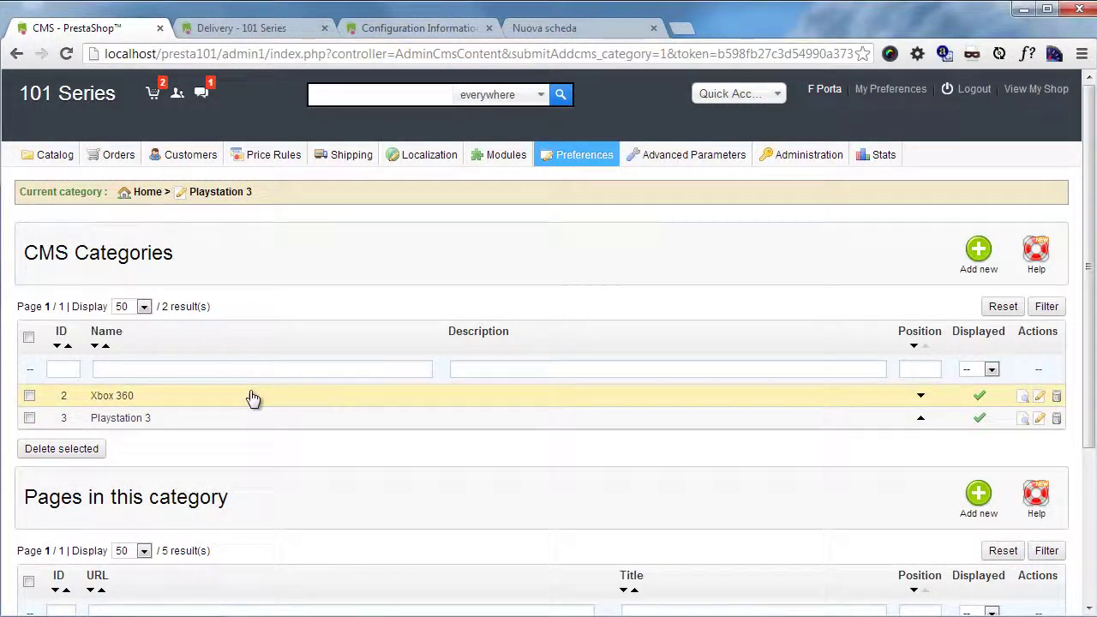
Step: Add a CMS category named "RPG" with Xbox 360 as its parent category and save it
click(978, 249)
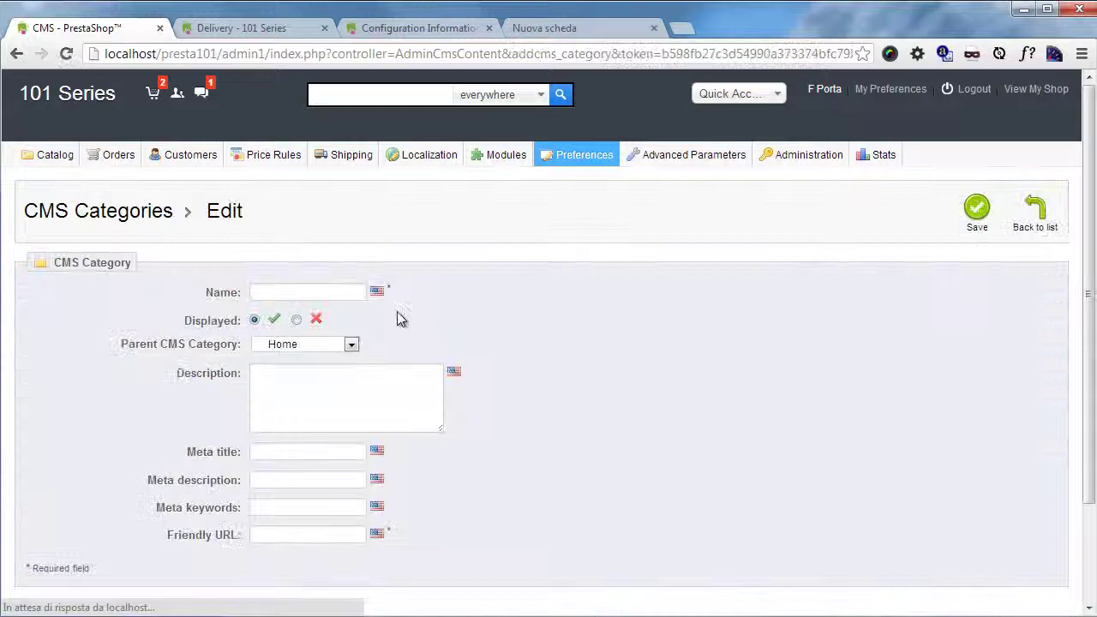
click(316, 294)
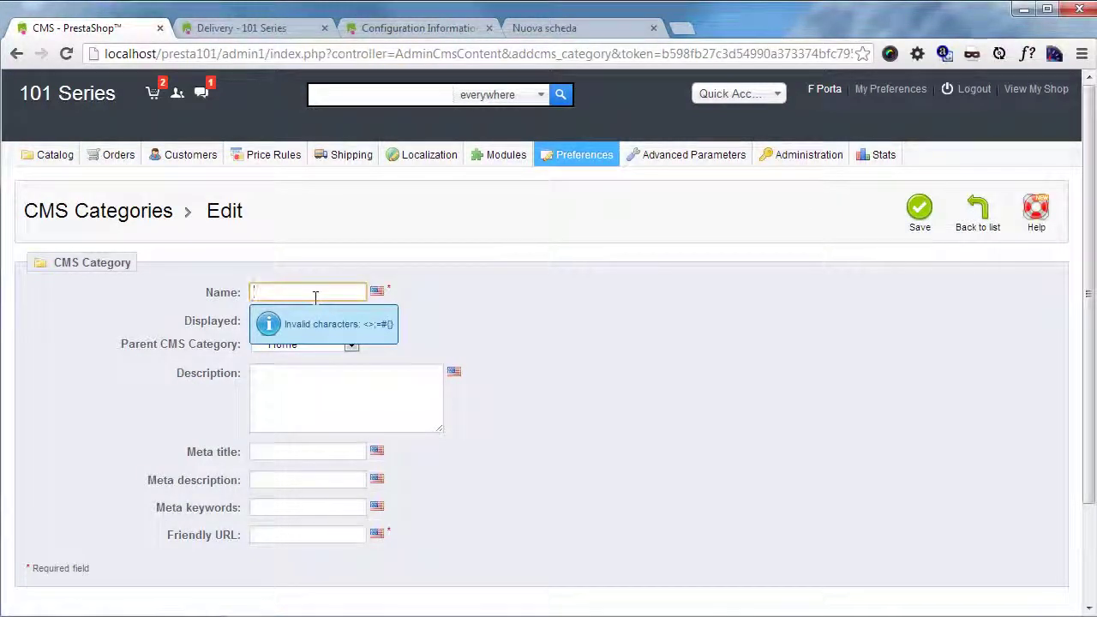
text(RPG)
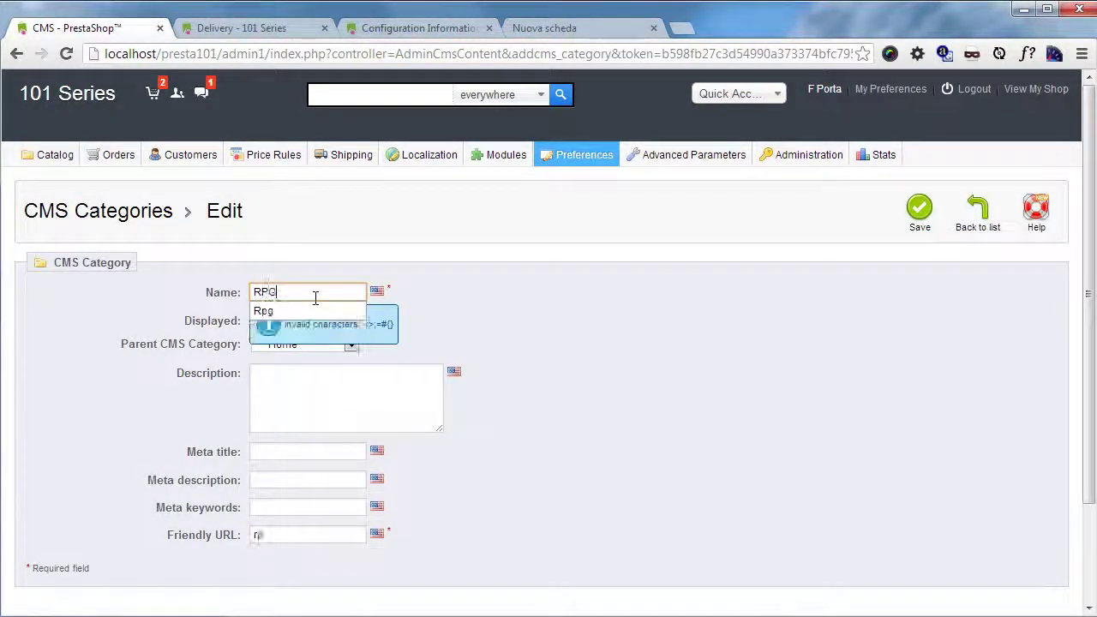
click(411, 336)
click(350, 344)
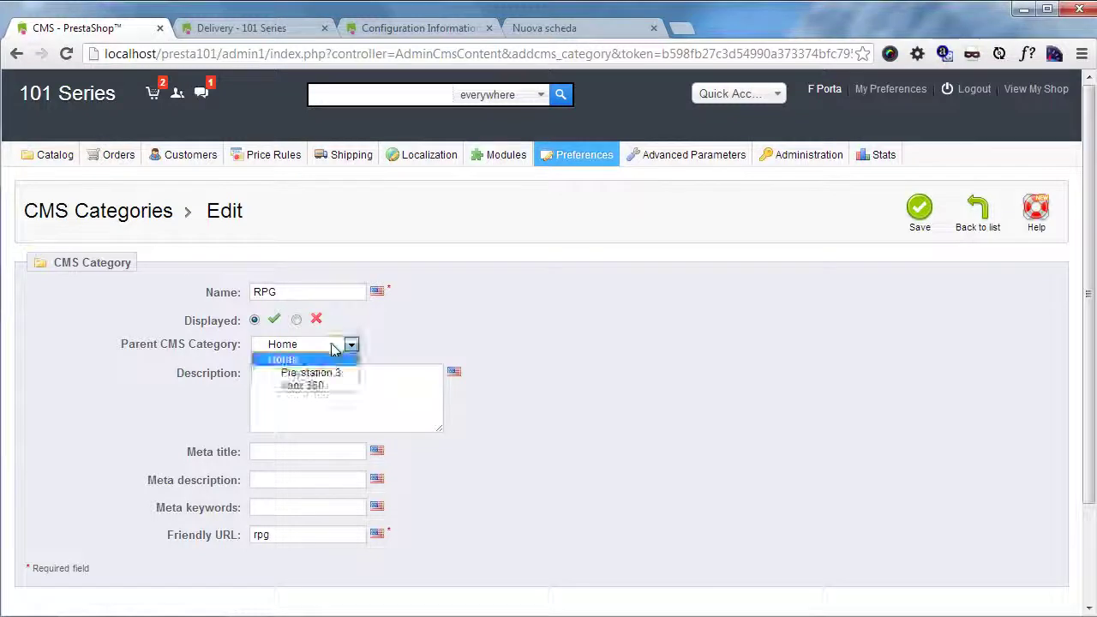
click(310, 387)
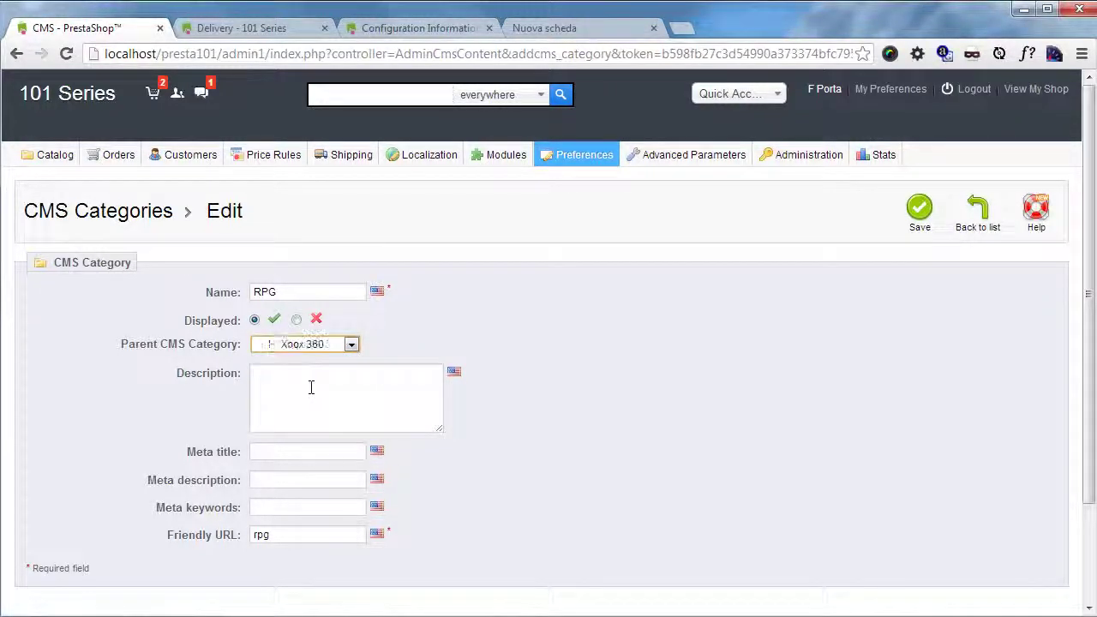
click(922, 224)
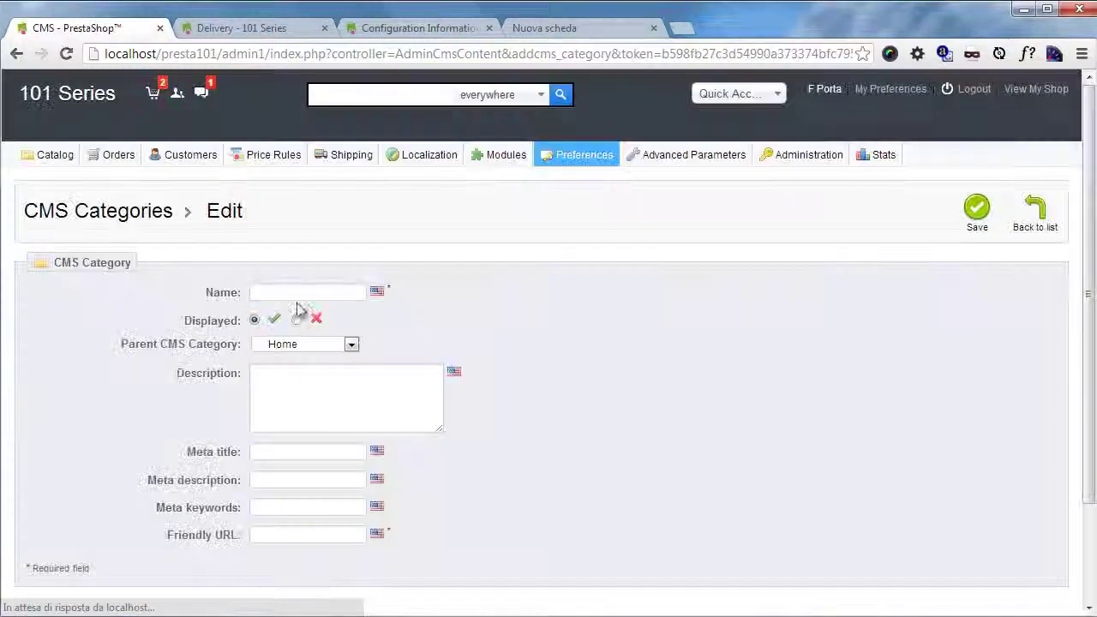
Step: Create another CMS category named "Action" under the Xbox 360 parent category and save it
click(306, 289)
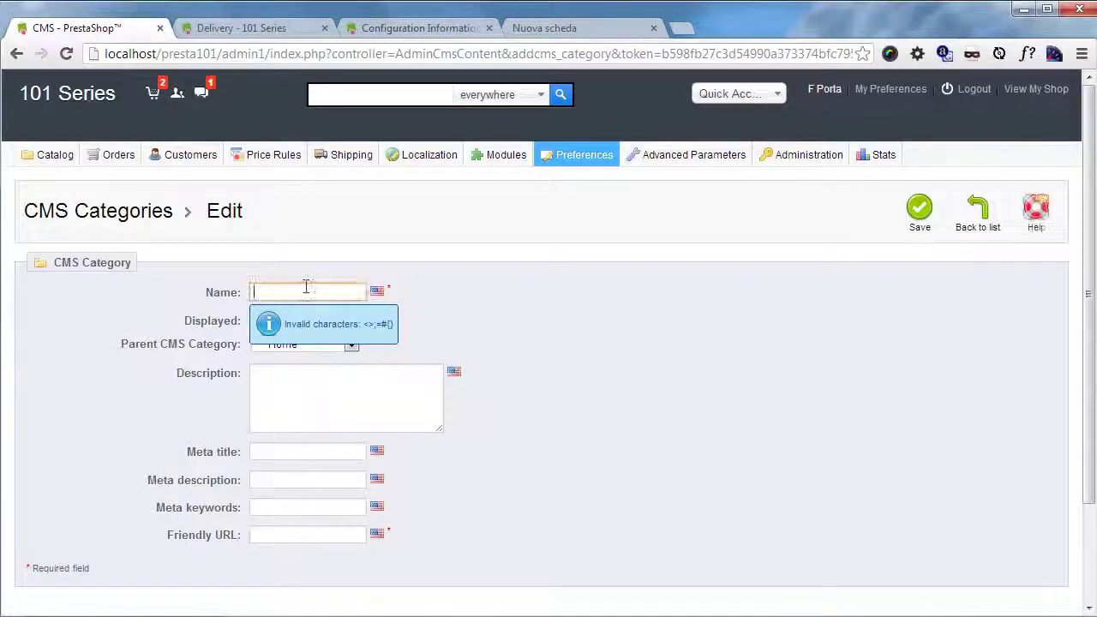
text(Action)
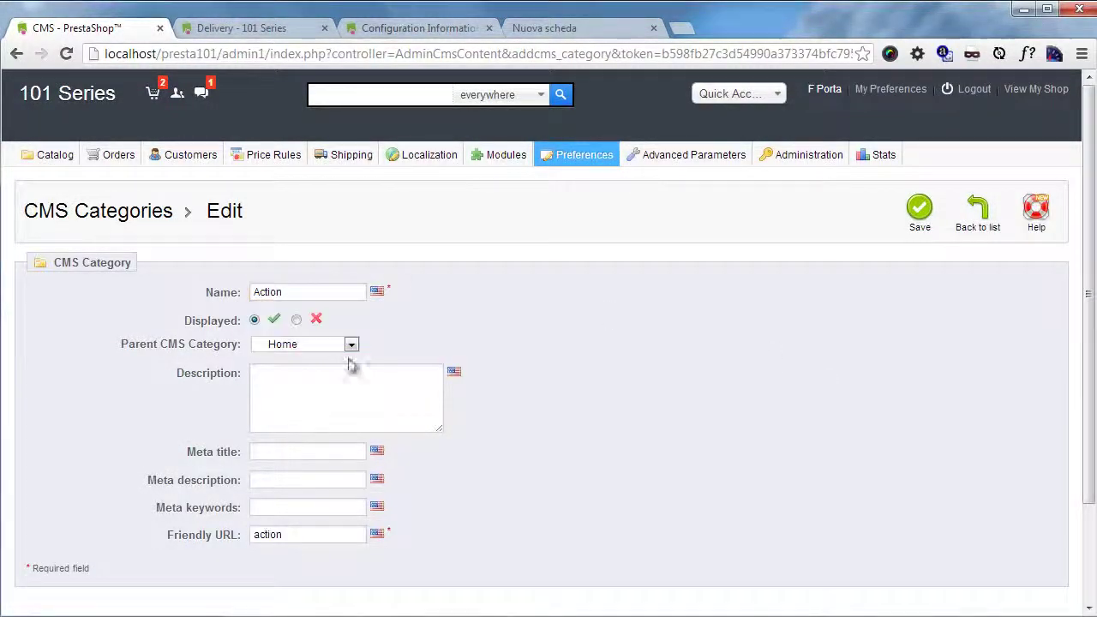
click(347, 344)
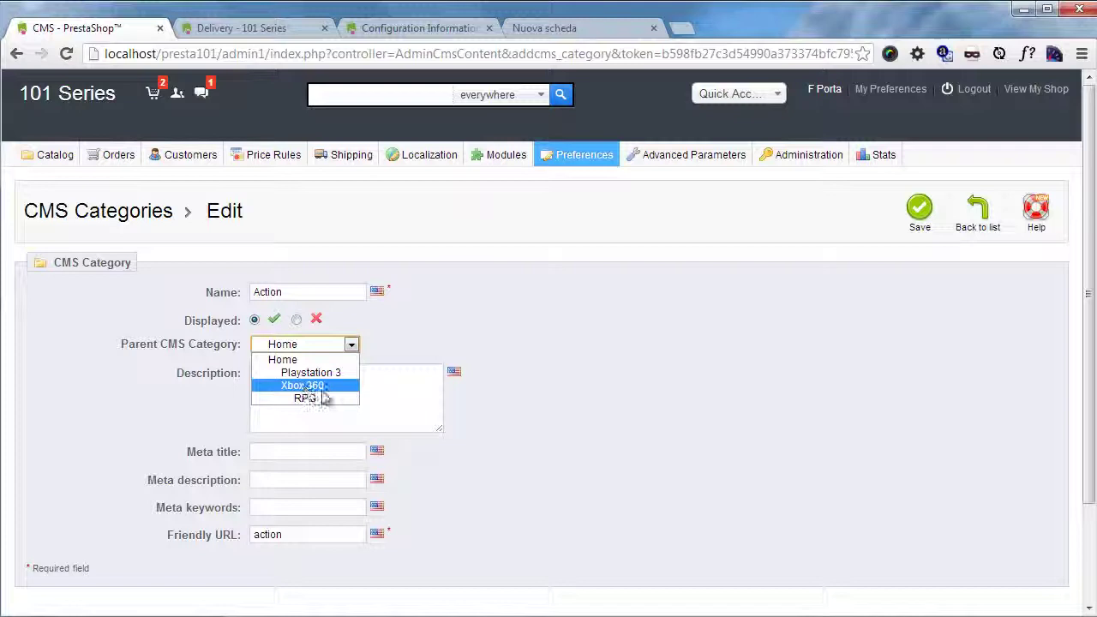
click(307, 387)
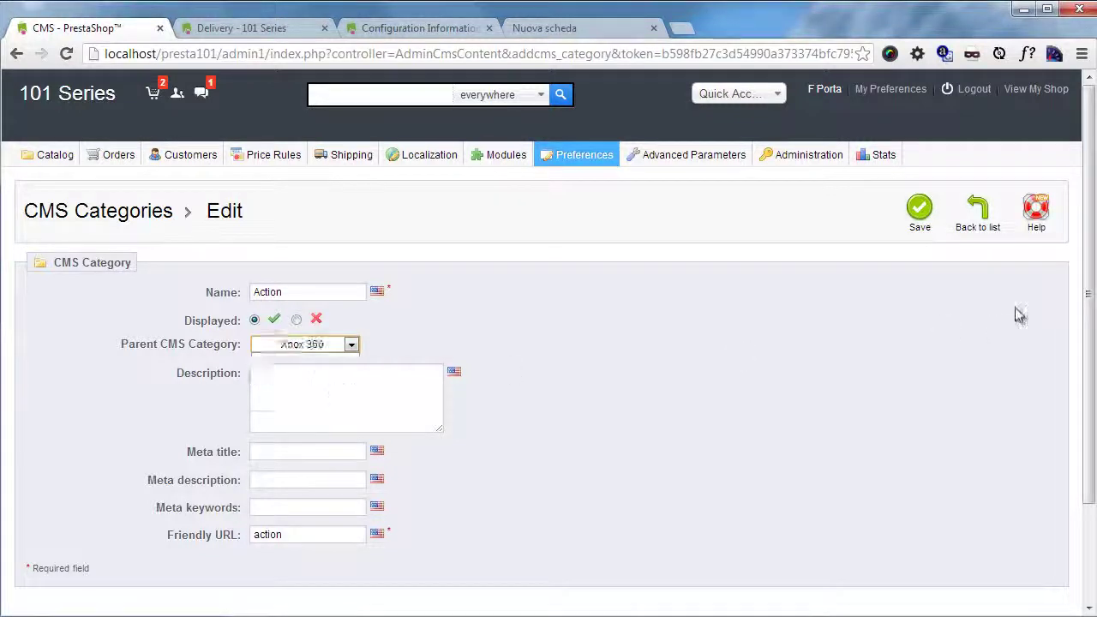
click(921, 221)
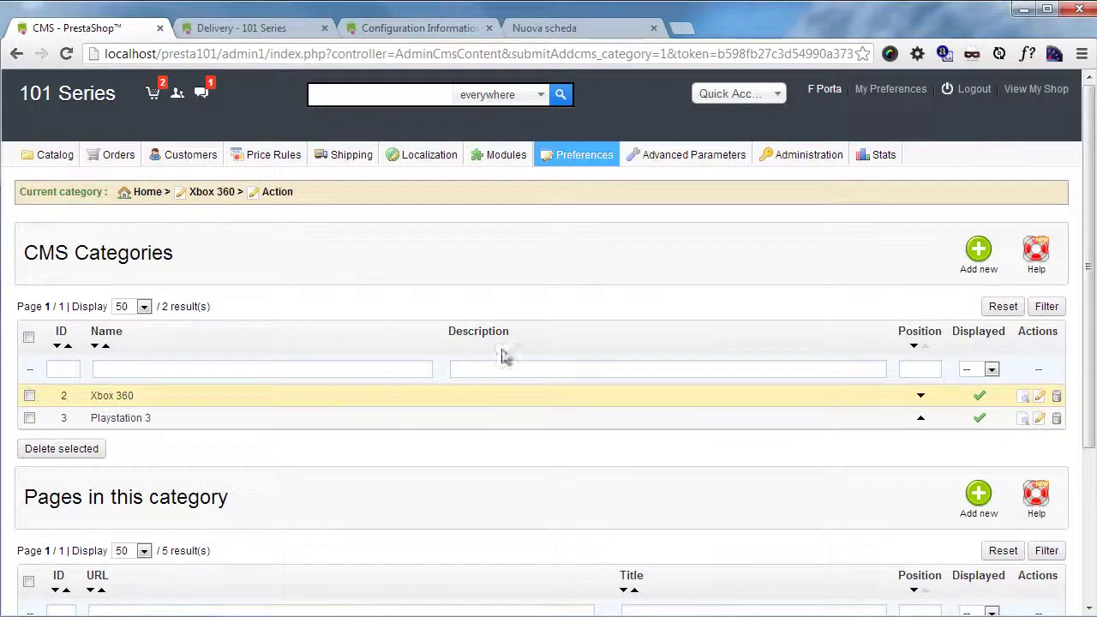
Step: Open the Xbox 360 category from the CMS categories list and examine its subcategories and pages
scroll(675, 317, down, 2)
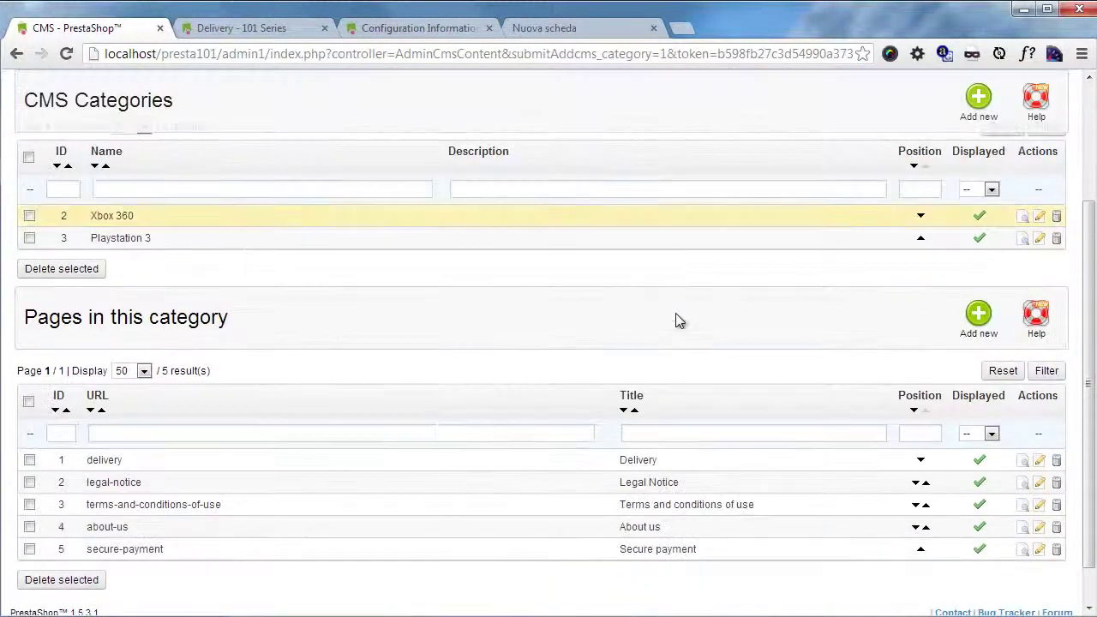
scroll(317, 323, up, 1)
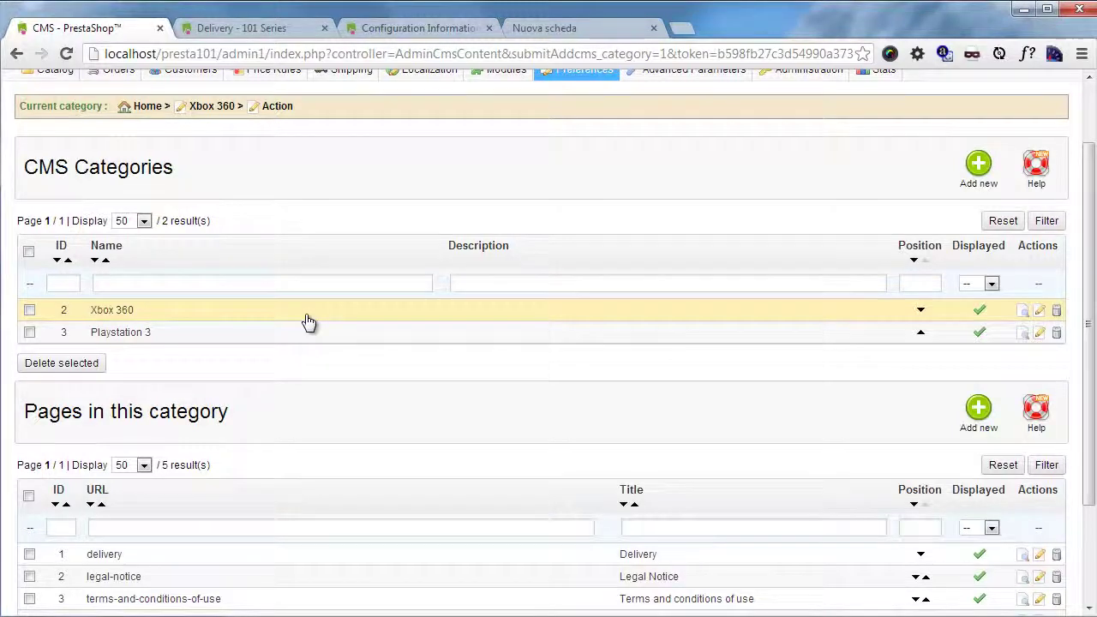
click(185, 316)
scroll(281, 372, down, 3)
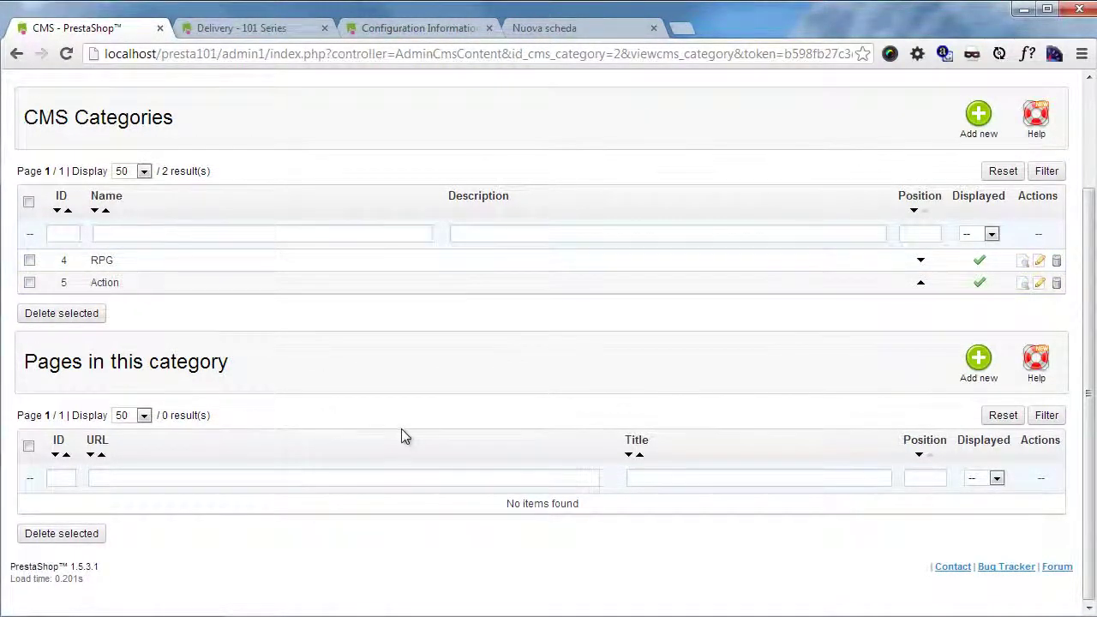
scroll(401, 429, up, 1)
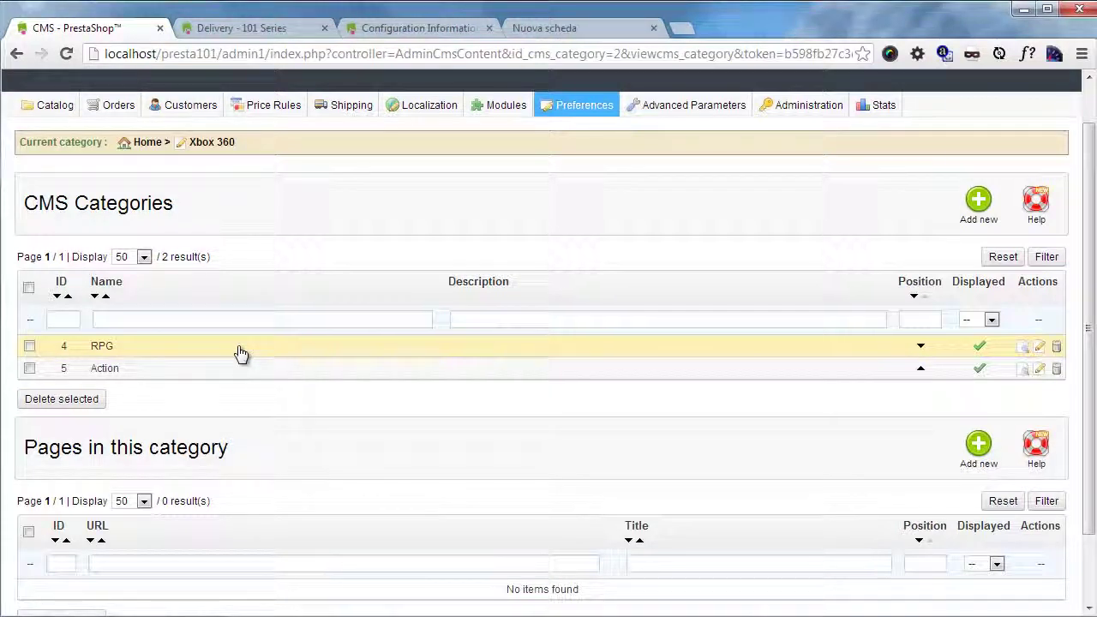
Step: Open the RPG subcategory and start a new CMS page in it, keeping RPG as the page's category
click(174, 353)
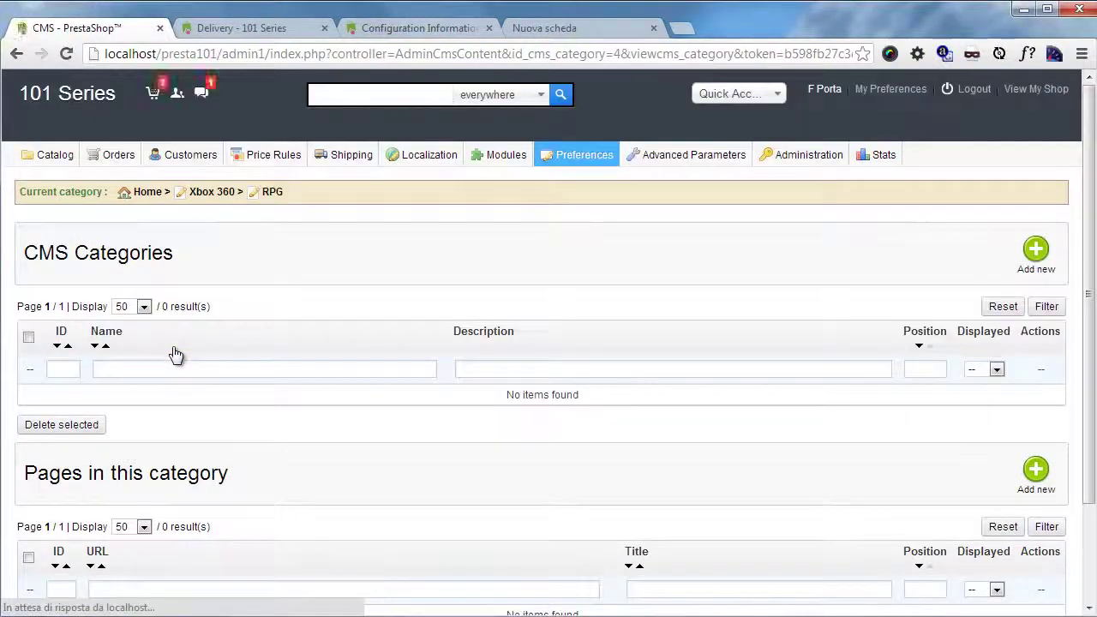
scroll(558, 402, down, 3)
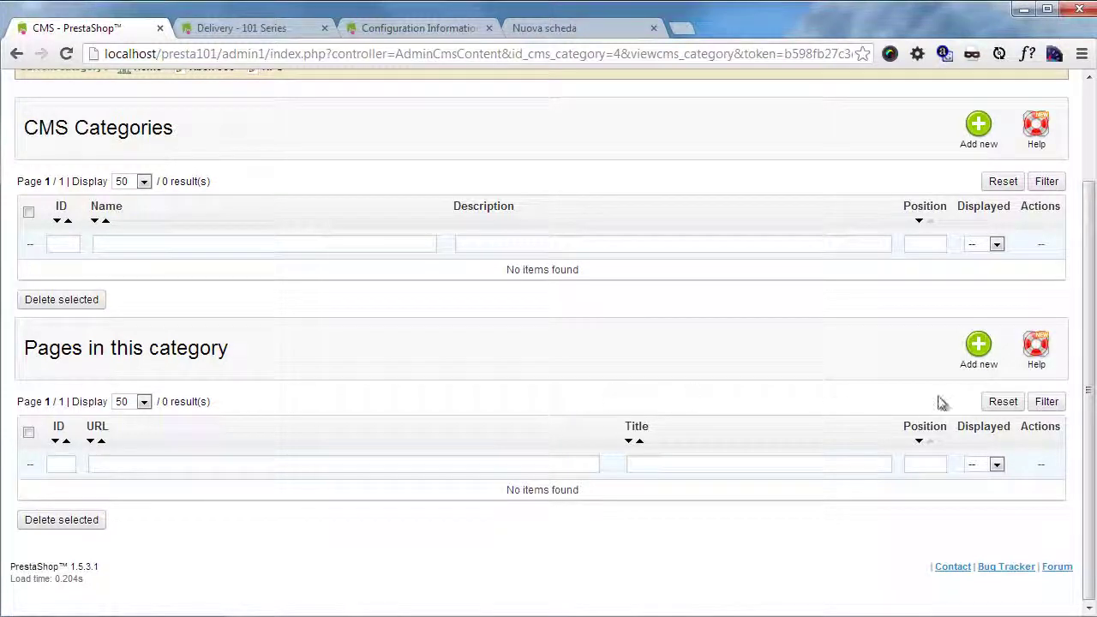
click(978, 352)
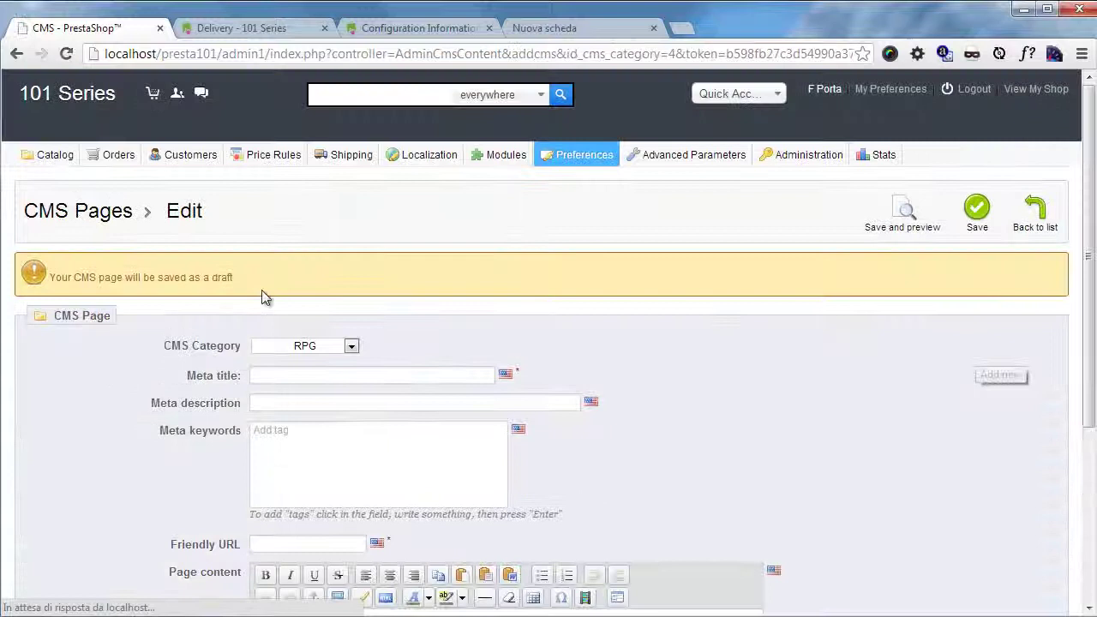
click(350, 347)
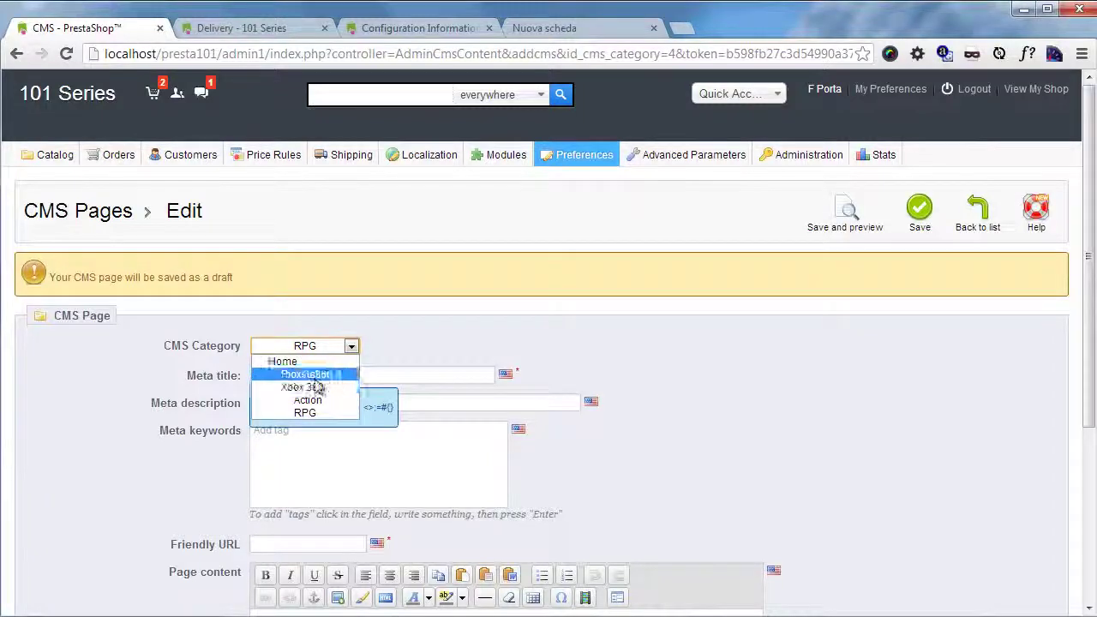
click(365, 377)
Step: Set the new page's meta title to "Are jRPGs dead on major consoles?"
click(364, 377)
scroll(761, 341, down, 1)
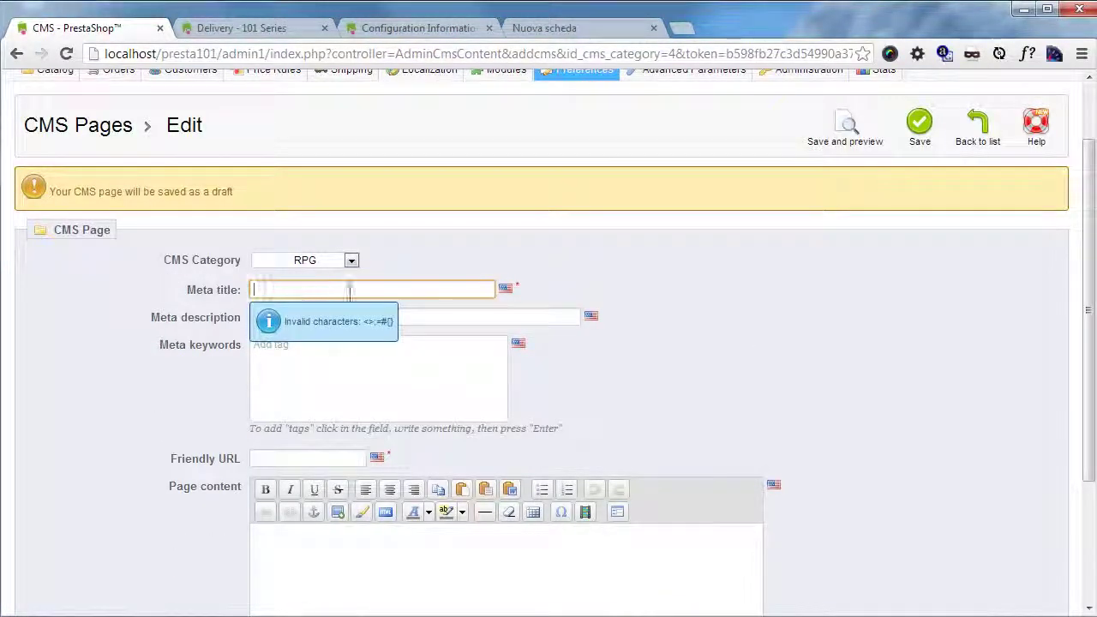
scroll(350, 288, down, 1)
click(335, 199)
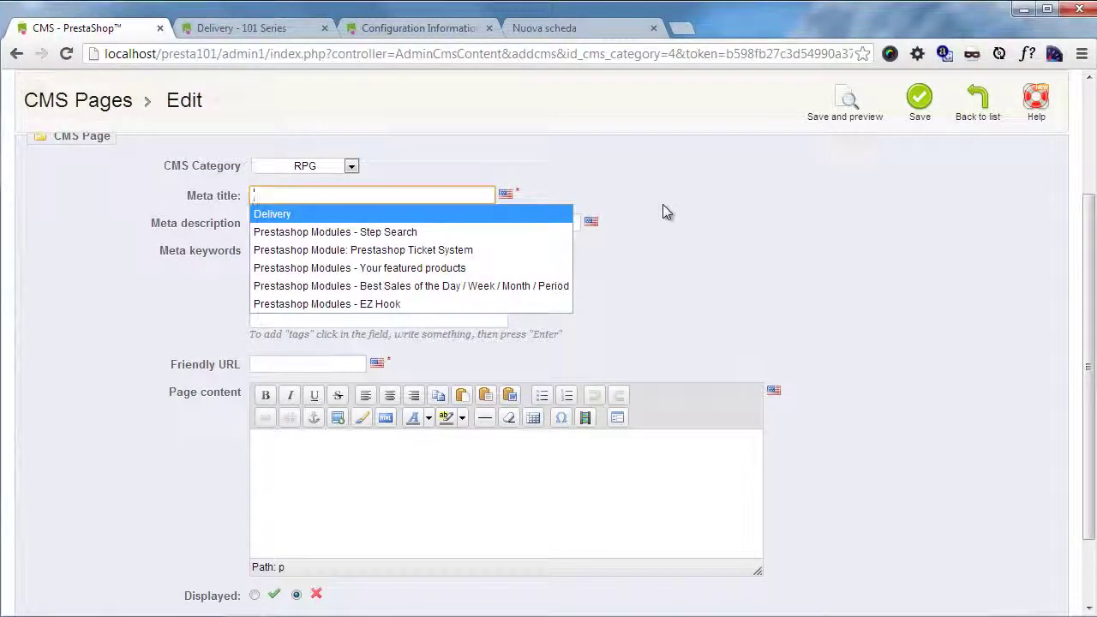
text(Are )
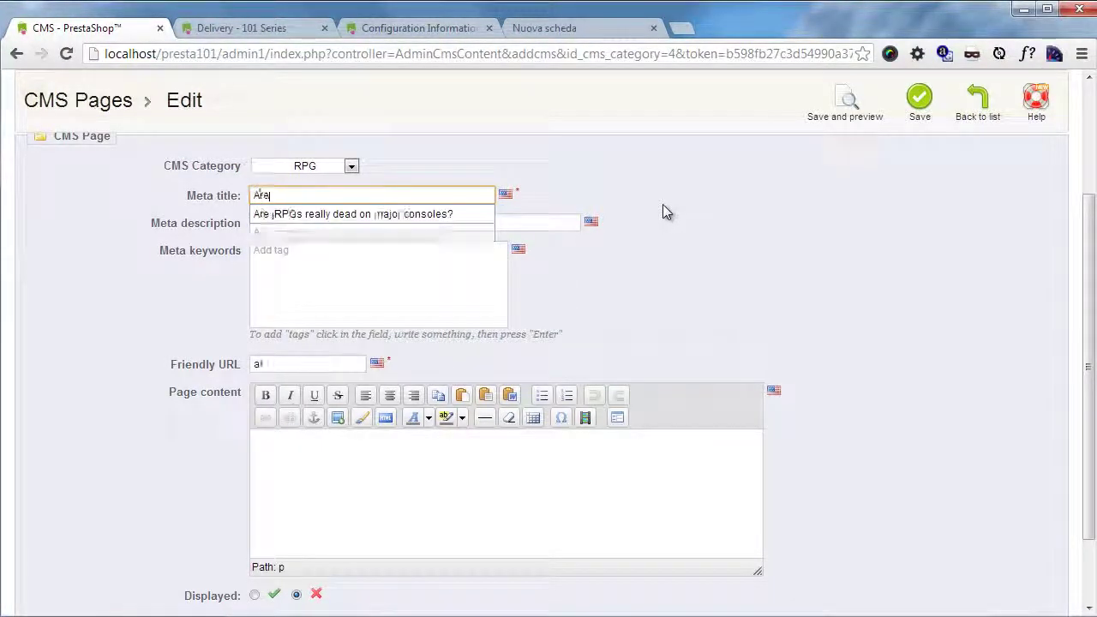
text(jRPGs)
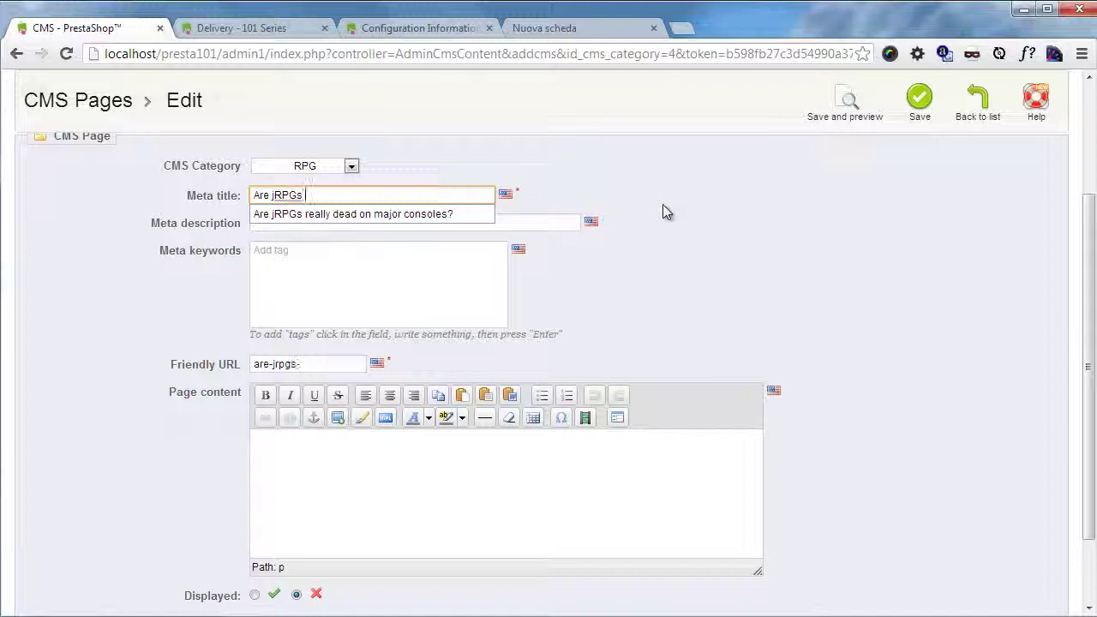
text( dead on ma)
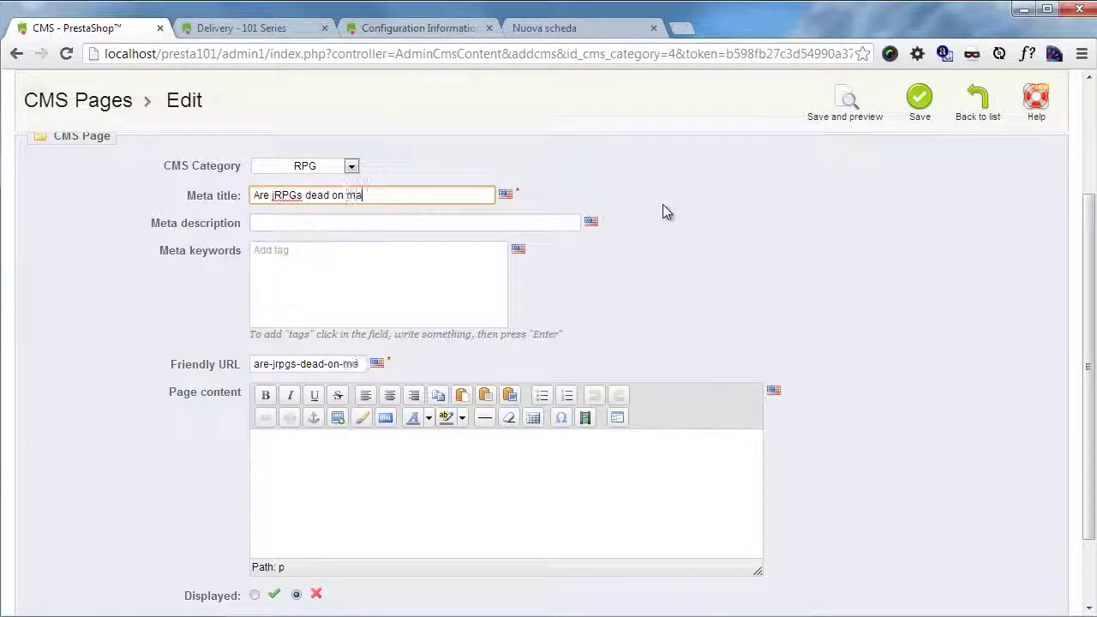
text(jor consoles)
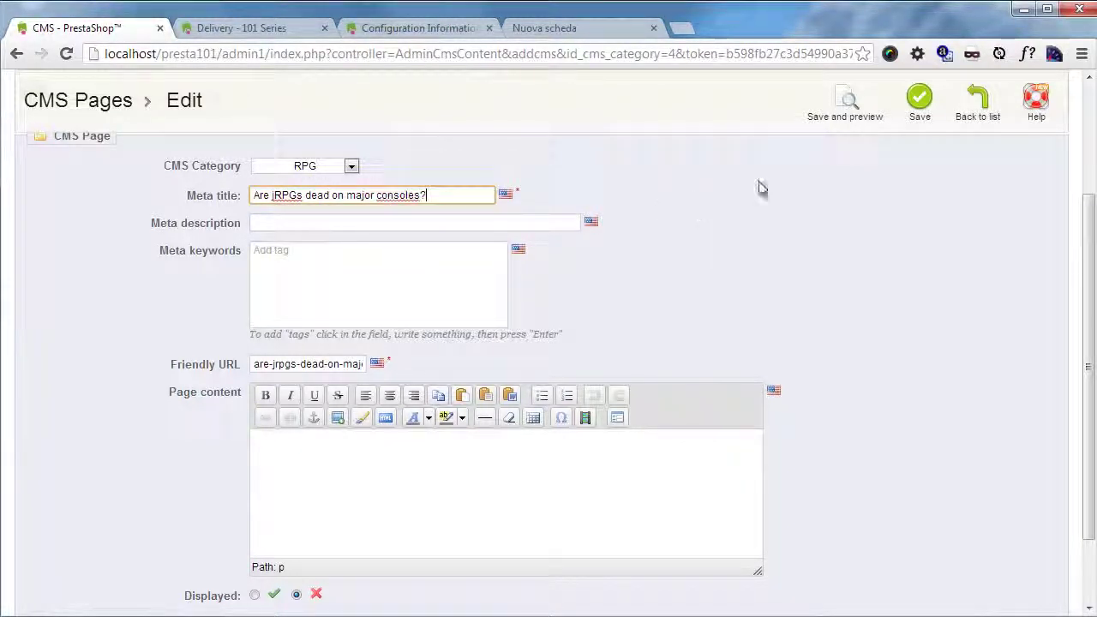
text(?)
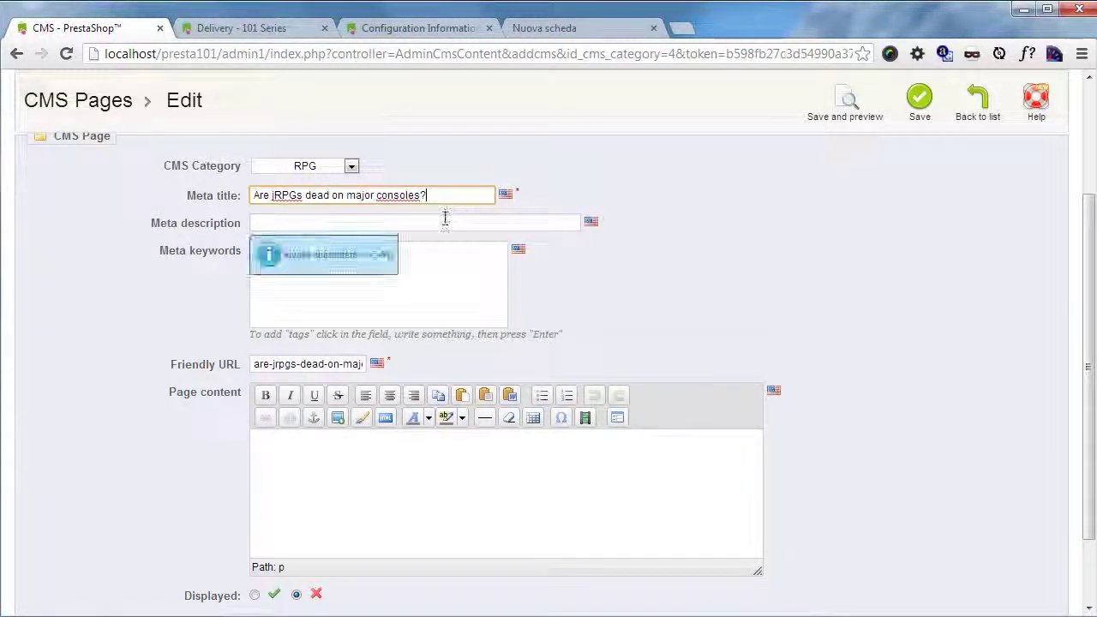
Step: Review the new page's meta description and meta keywords fields and its page content editor
click(326, 224)
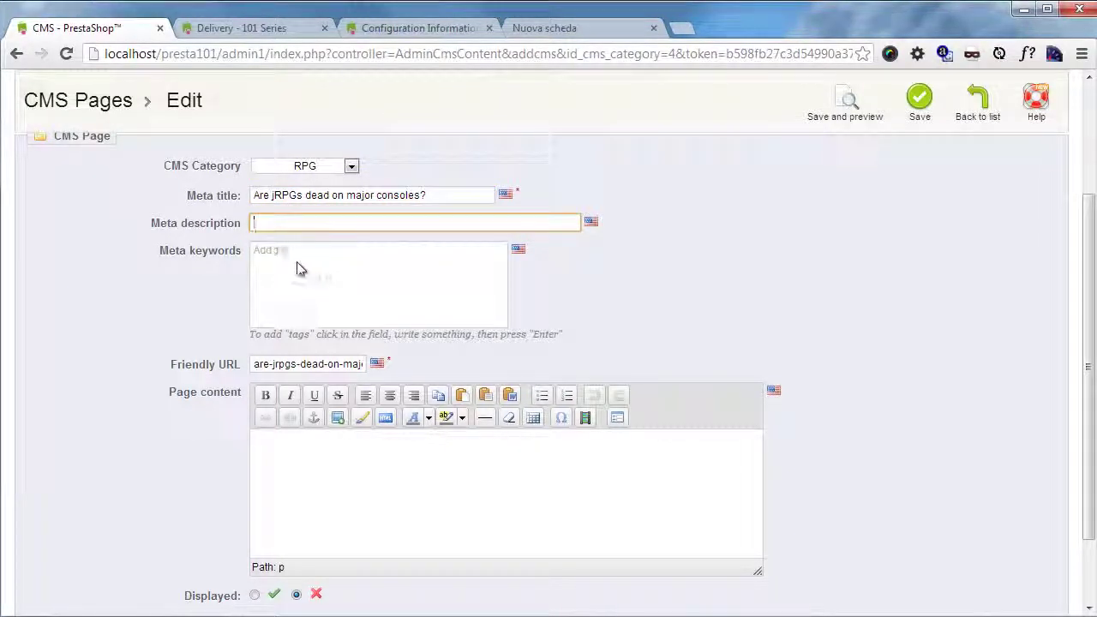
click(261, 252)
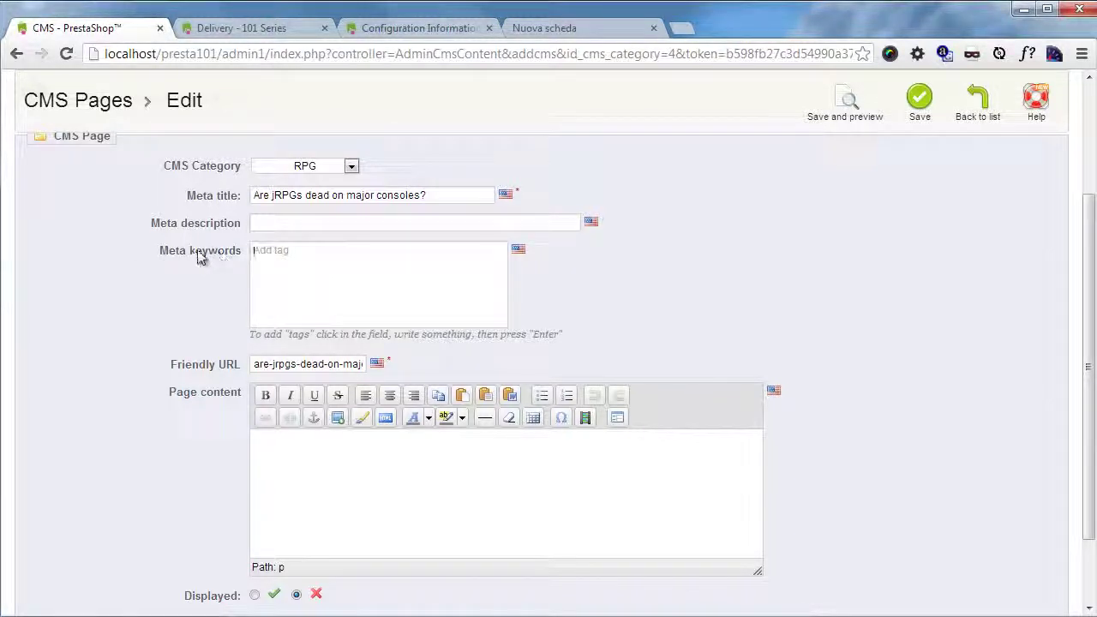
scroll(514, 299, down, 1)
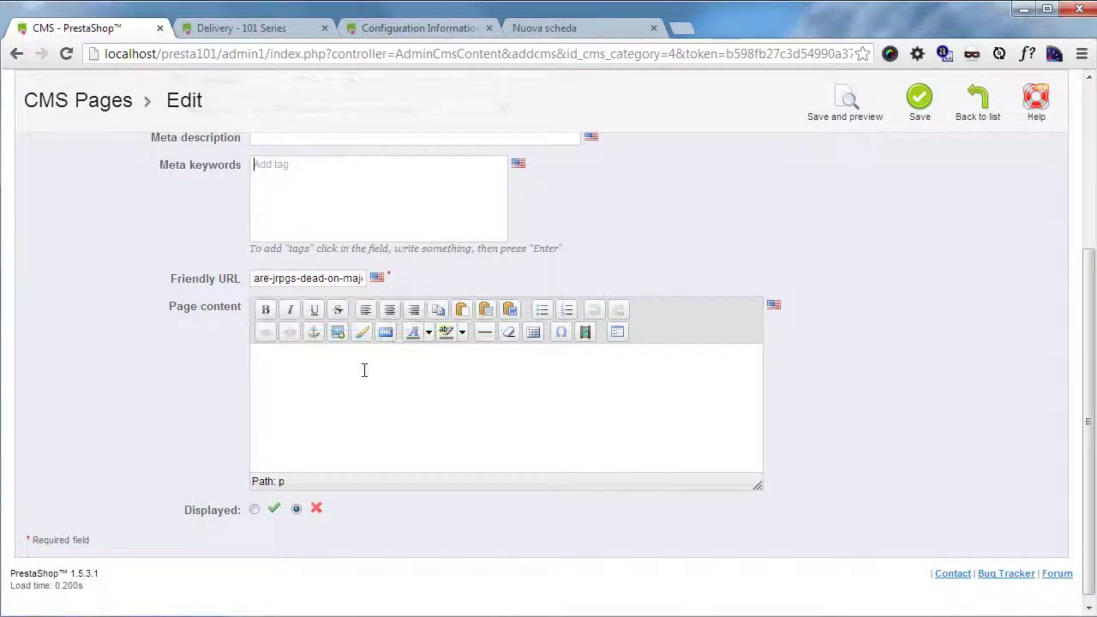
Step: Open loripsum.net in the empty browser tab and copy the first two paragraphs of placeholder text
click(577, 28)
text(lorips)
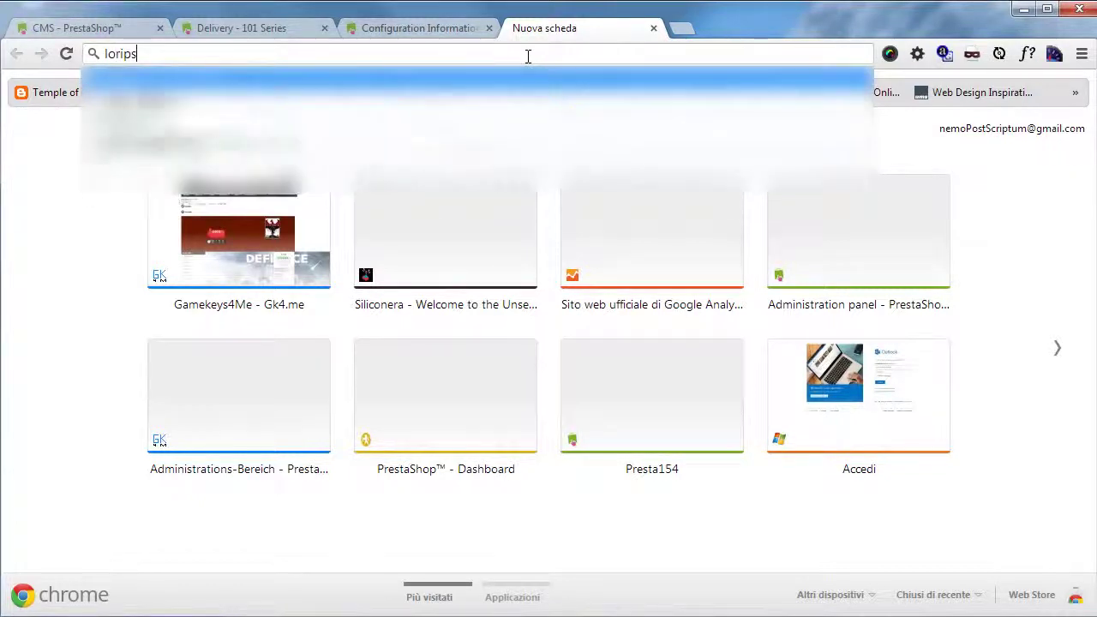
key(BackSpace)
key(BackSpace)
text(ps)
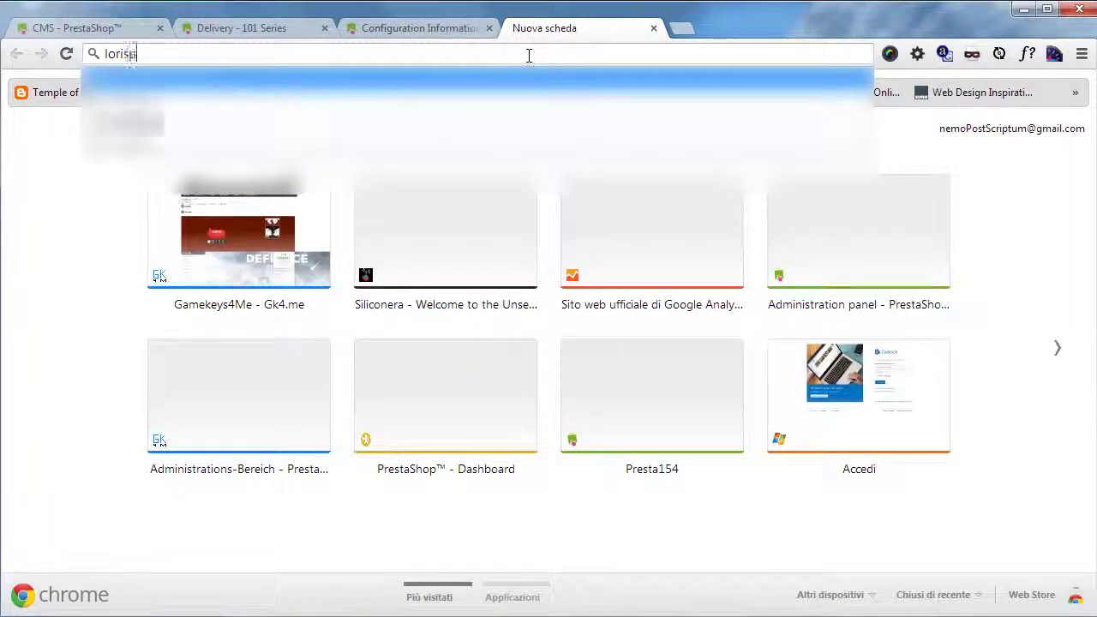
key(BackSpace)
key(BackSpace)
text(psum.net)
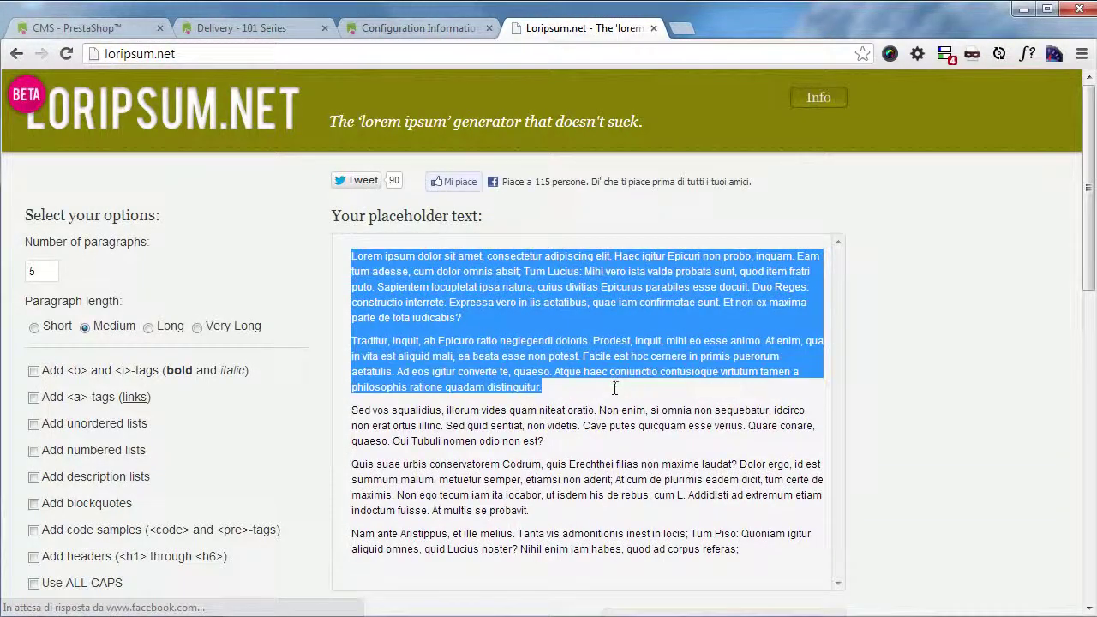
Step: Paste the copied paragraphs into the jRPG page's content and save the page with display enabled
click(143, 21)
text(Lorem ipsum dolor sit amet, consectetur adipiscing elit. Haec igitur Epicuri non probo, inquam. Eam tum adesse, cum dolor omnis absit; Tum Lucius: Mihi vero ista valde probata sunt, quod item fratri puto. Sapientem locupletat ipsa natura, cuius divitias Epicurus parabiles esse docuit. Duo Reges: constructio interrete. Expressa vero in iis aetatibus, quae iam confirmatae sunt. Et non ex maxima parte de tota iudicabis?  Traditur, inquit, ab Epicuro ratio neglegendi doloris. Prodest, inquit, mihi eo esse animo. At enim, qua in vita est aliquid mali, ea beata esse non potest. Facile est hoc cernere in primis puerorum aetatulis. Ad eos igitur converte te, quaeso. Atque haec coniunctio confusioque virtutum tamen a philosophis ratione quadam distinguitur.)
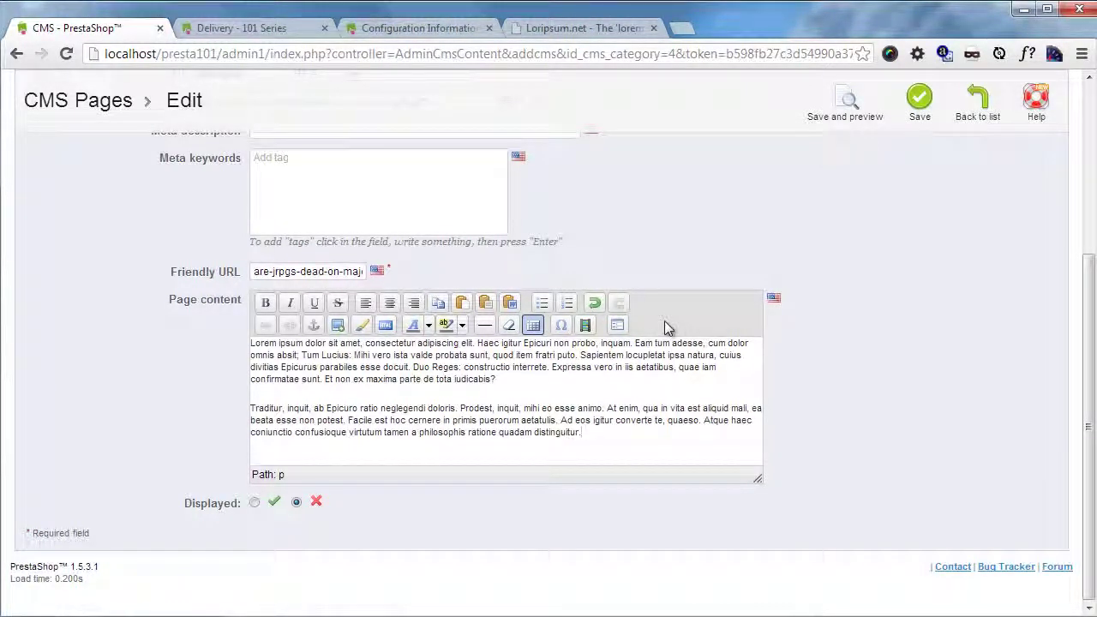
scroll(664, 319, up, 1)
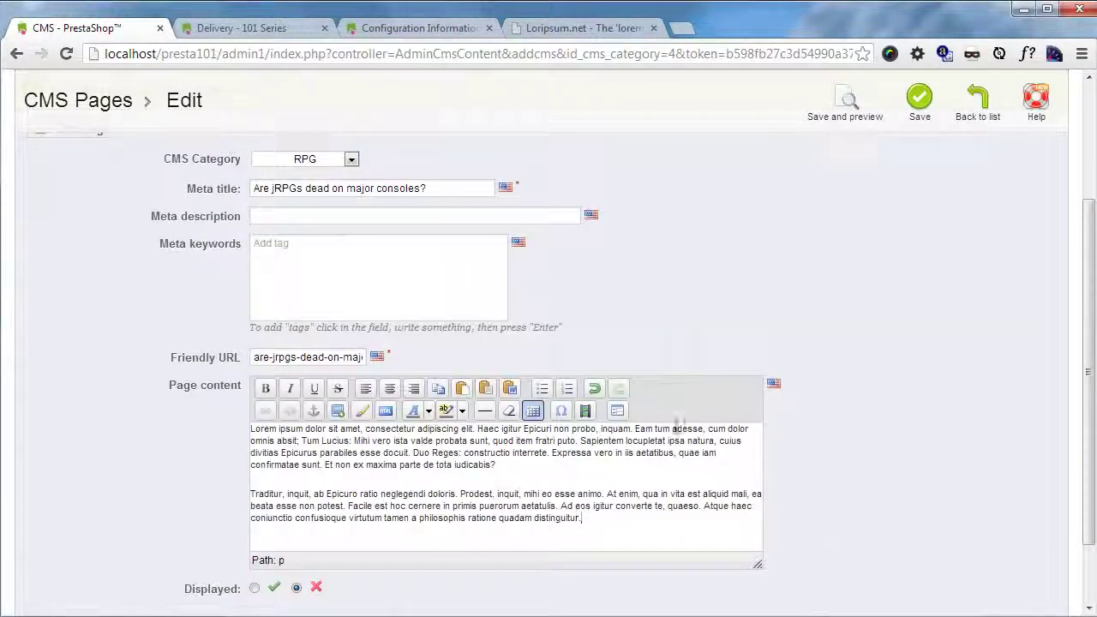
scroll(610, 438, down, 1)
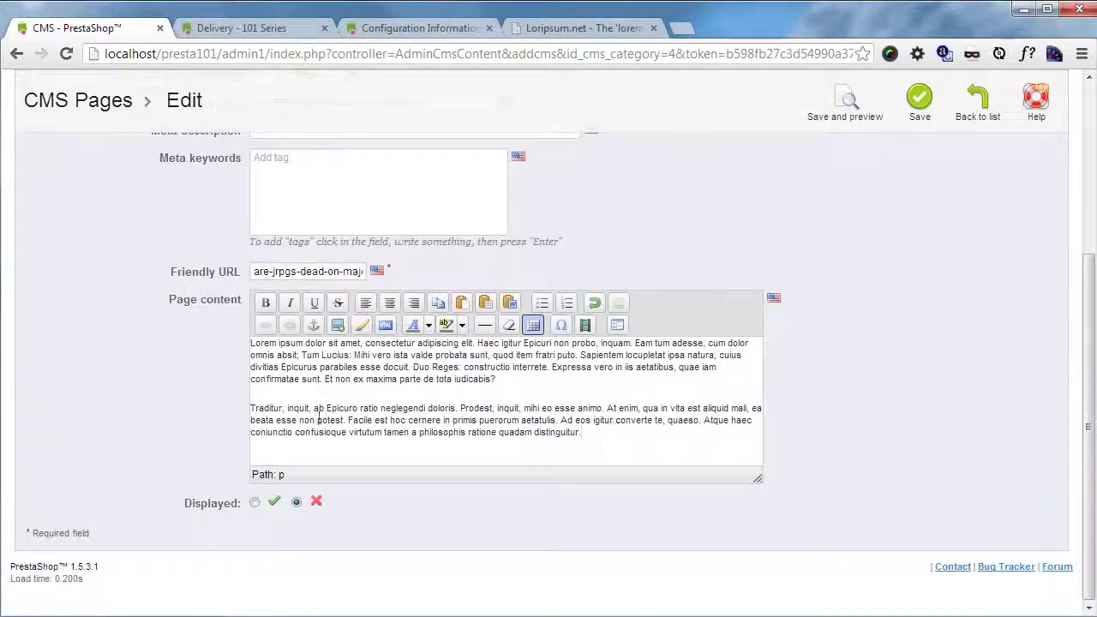
scroll(175, 459, up, 1)
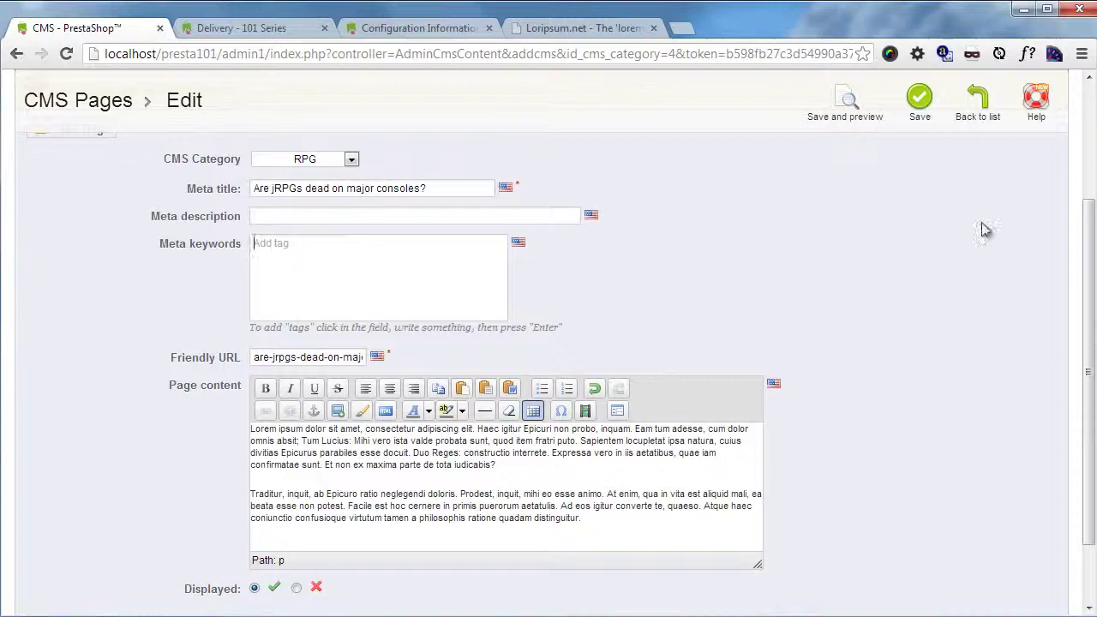
click(922, 102)
Step: Start another new CMS page from the RPG category's page list and assign it to the Action category
scroll(823, 325, down, 2)
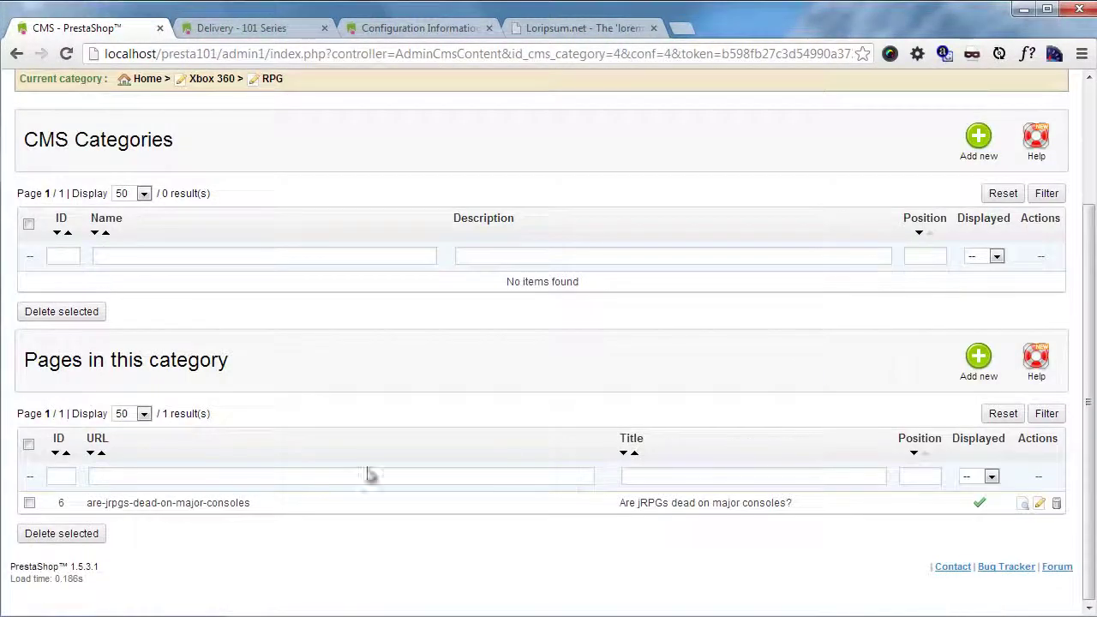
click(983, 377)
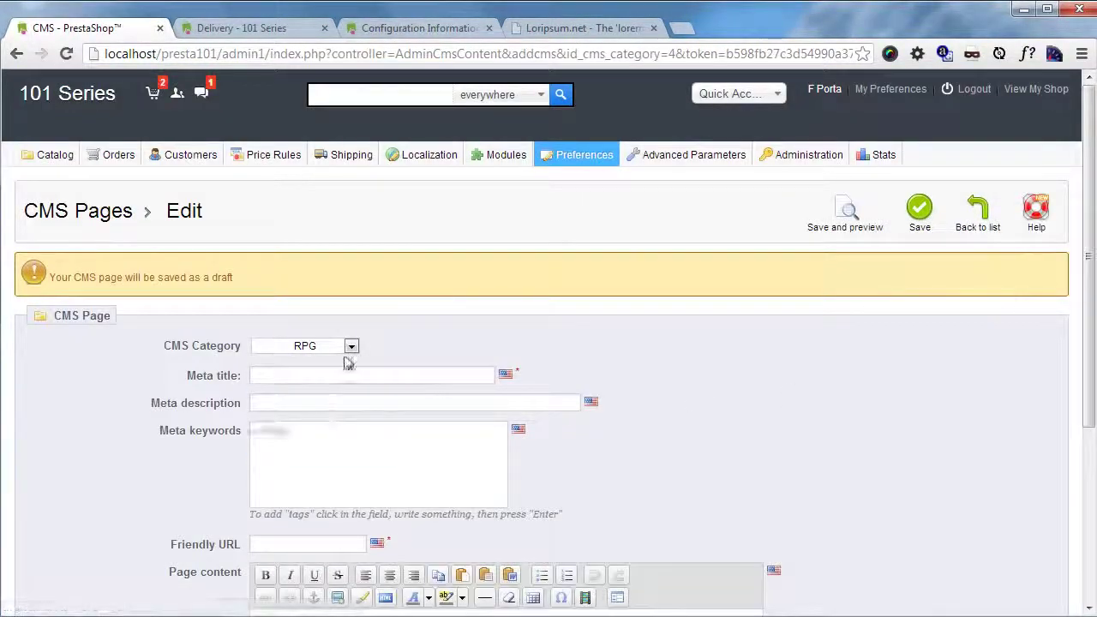
click(351, 347)
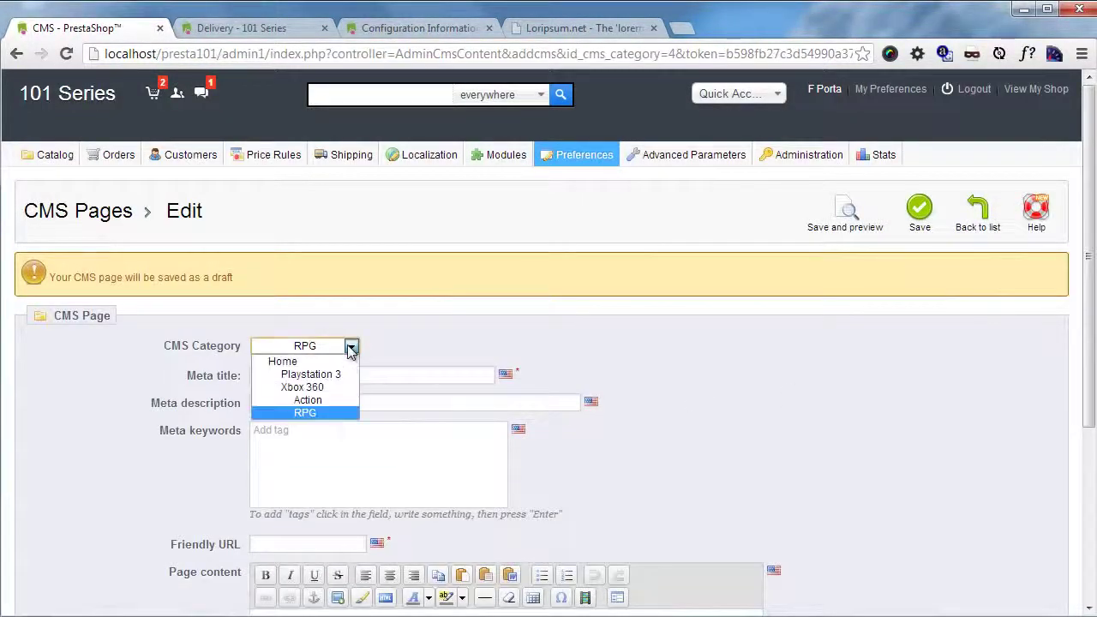
click(336, 403)
Step: Set the new page's meta title to "Some title" and fill its meta description with random placeholder letters
click(309, 377)
text(Some l)
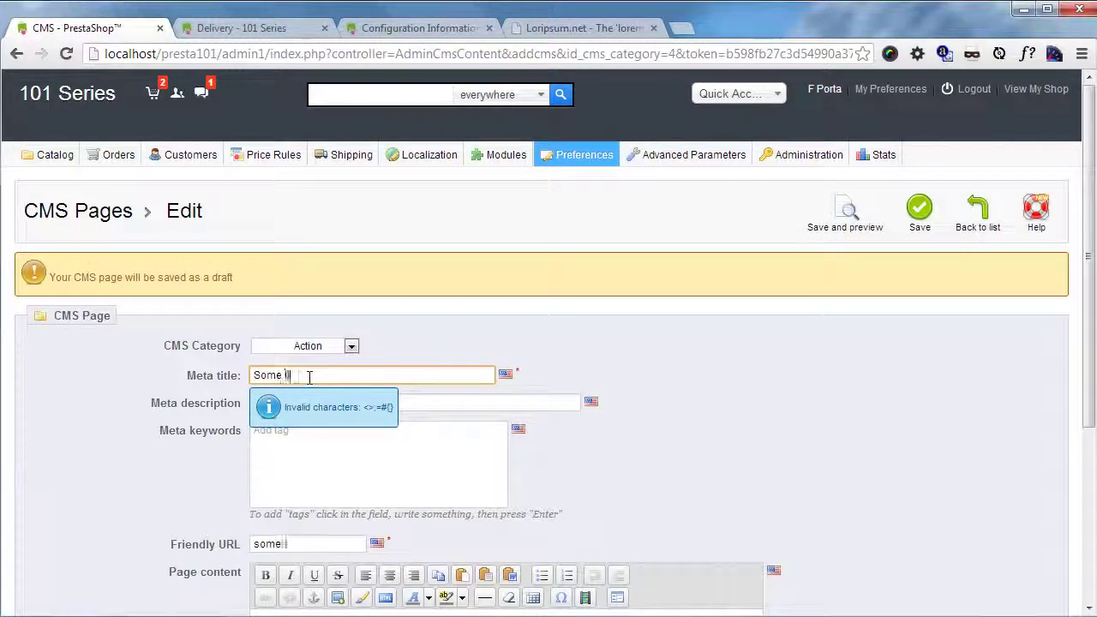
key(BackSpace)
text(title)
click(312, 399)
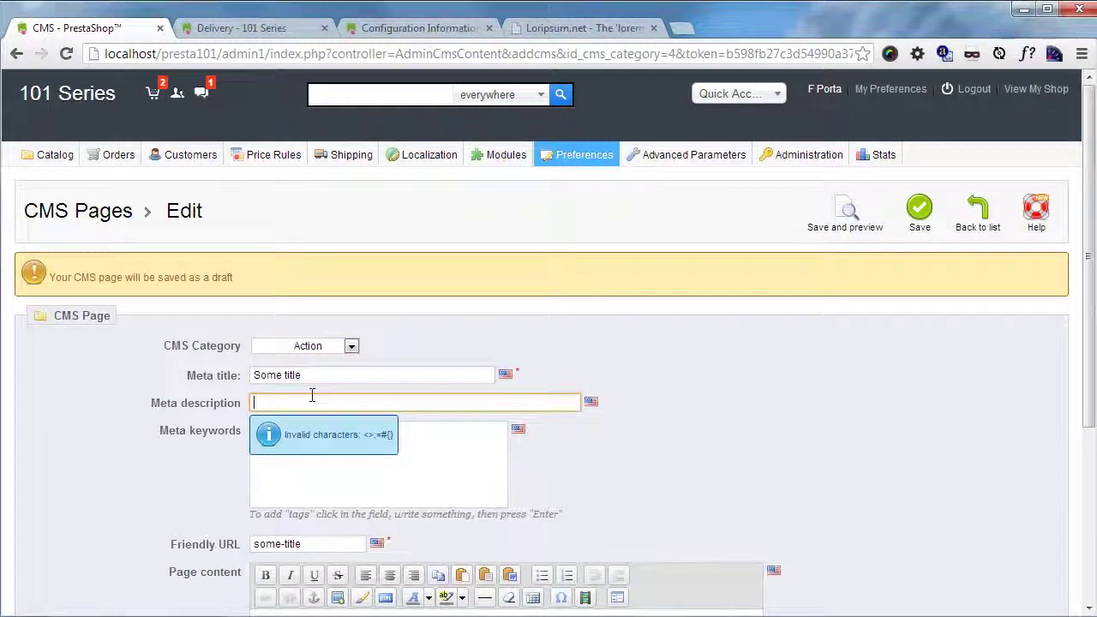
text(sdfsdgsdf)
Step: Paste the lorem ipsum text into the "Some title" page's content and save the page with display enabled
scroll(340, 357, down, 3)
click(341, 377)
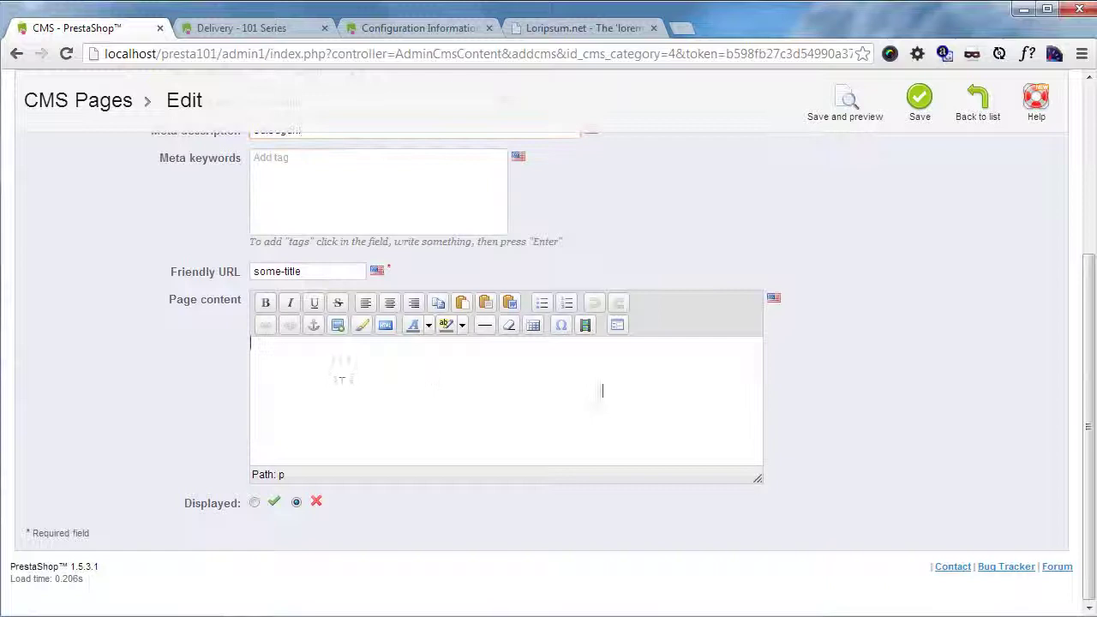
key(ctrl+v)
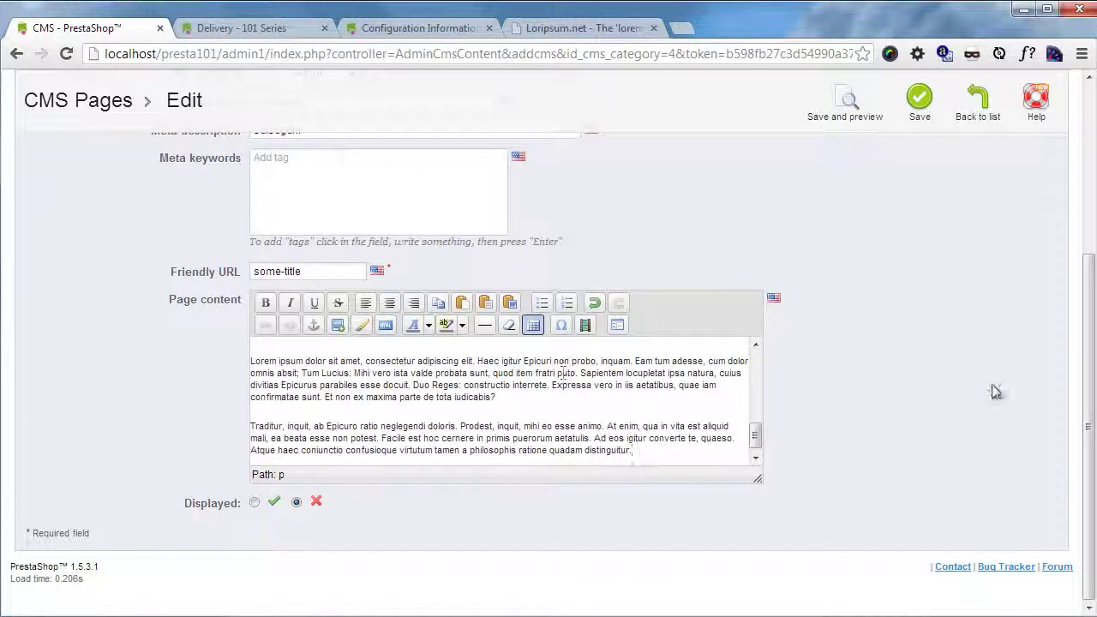
click(255, 503)
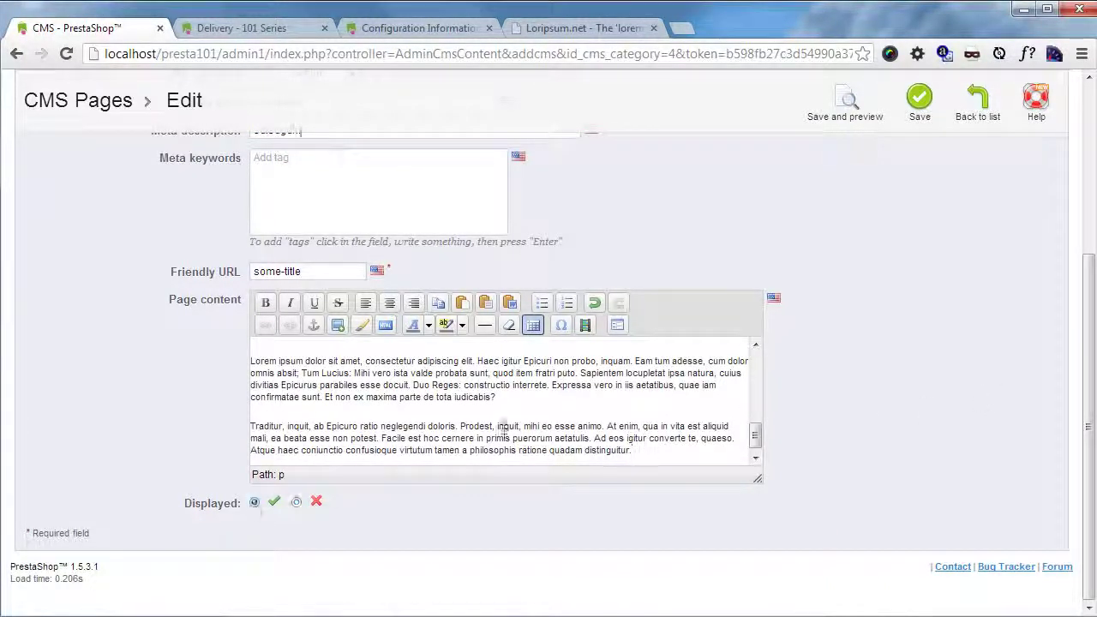
click(924, 105)
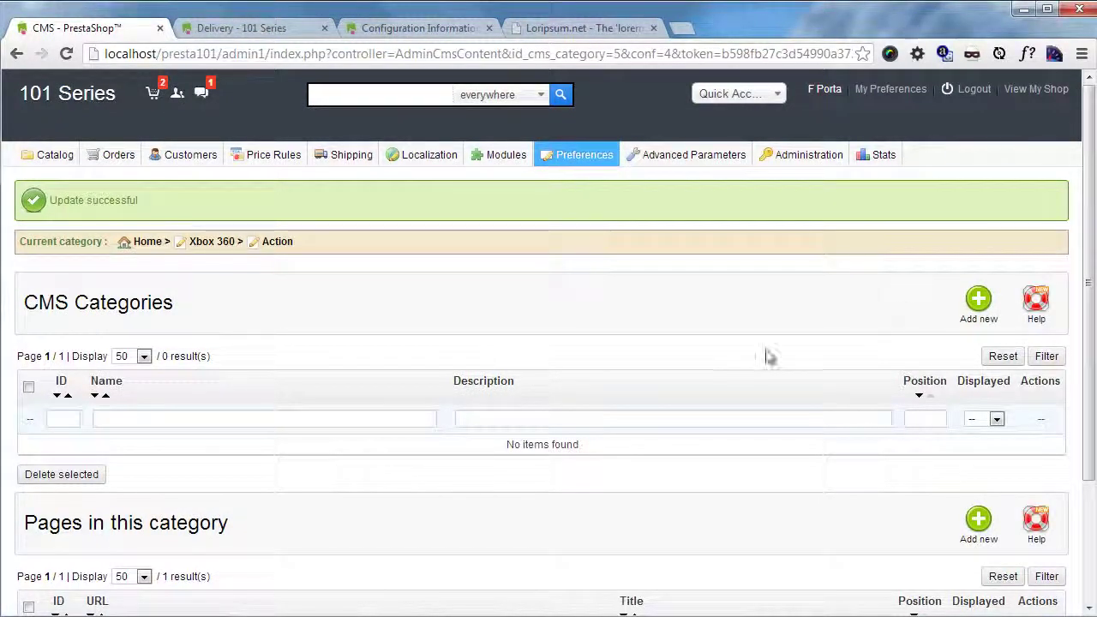
scroll(754, 364, down, 3)
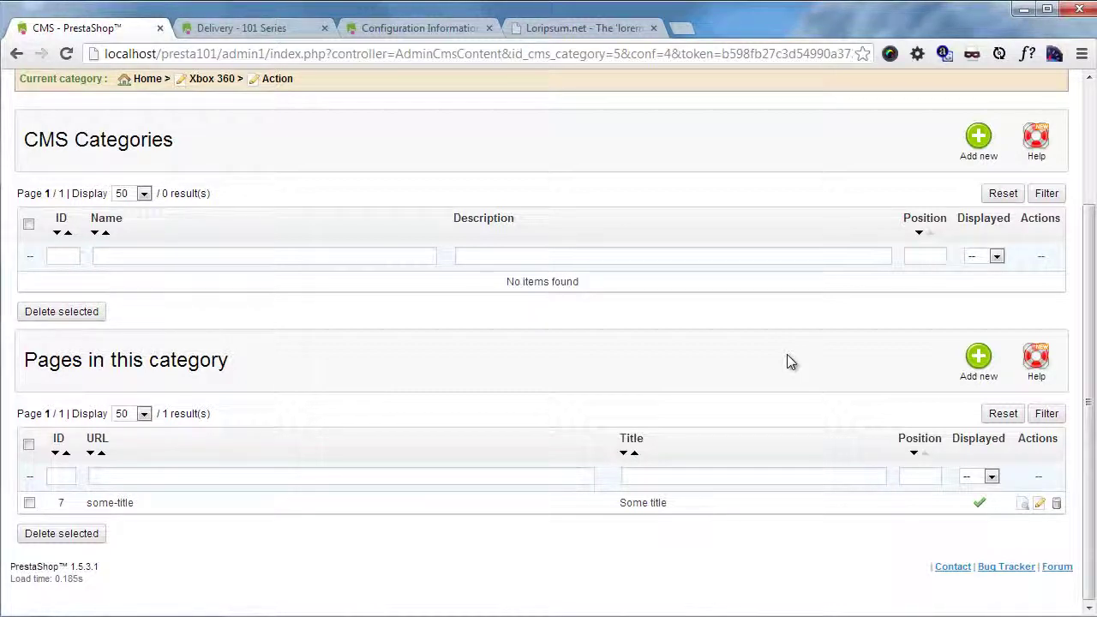
Step: Examine the Information links in the footer of the storefront's Delivery page
click(257, 28)
scroll(849, 350, down, 15)
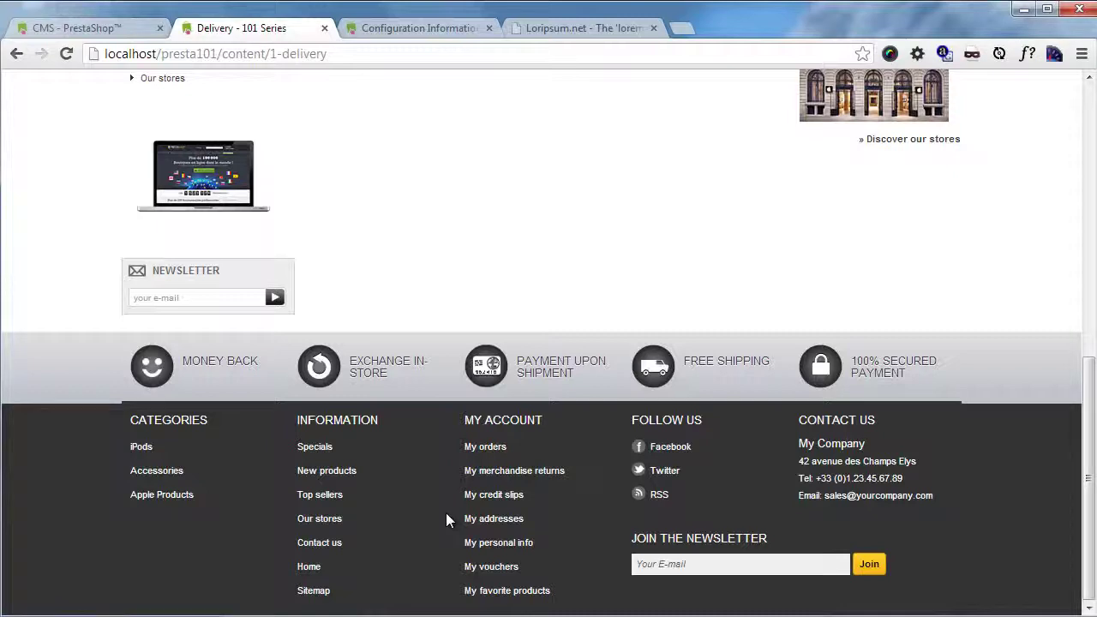
Step: Return to the back office, find the CMS Block module by searching for "cms", and open its configuration
click(130, 27)
scroll(491, 335, up, 3)
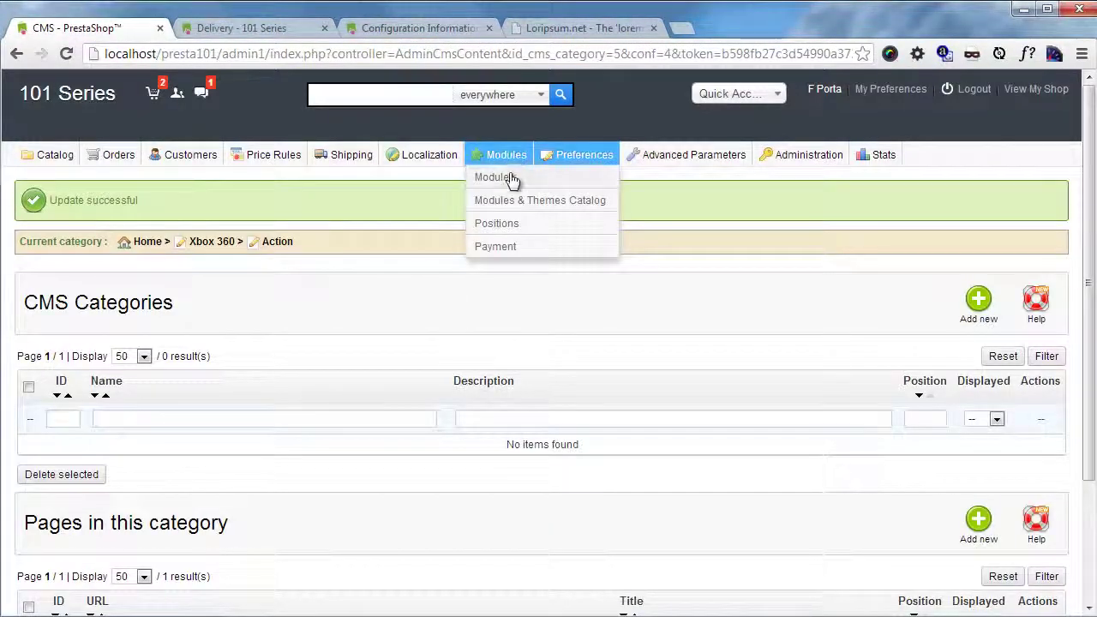
click(505, 178)
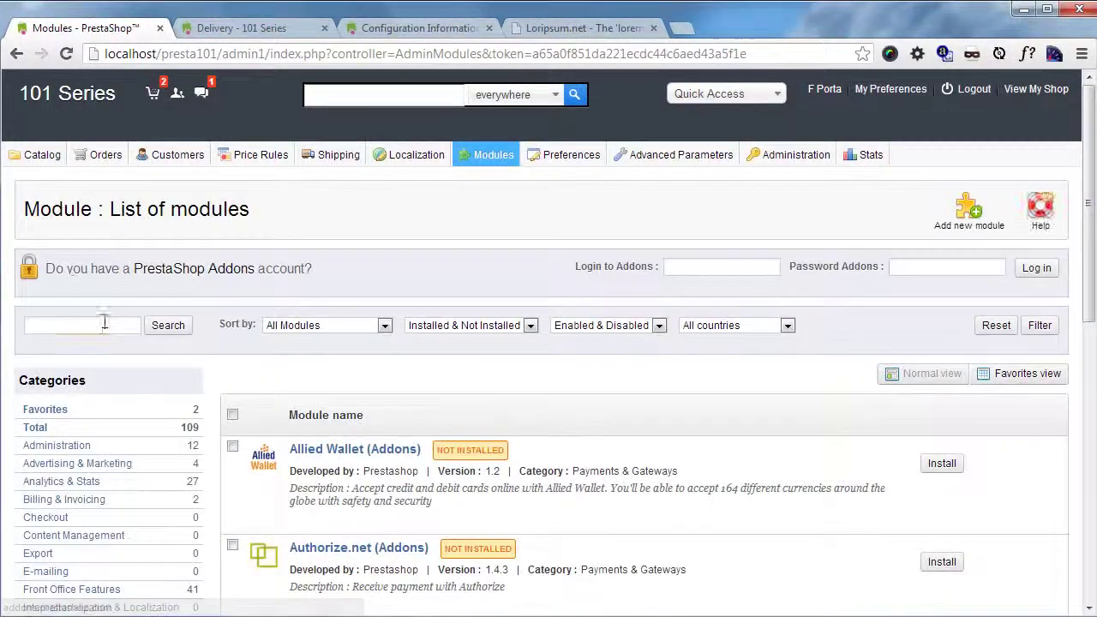
click(107, 317)
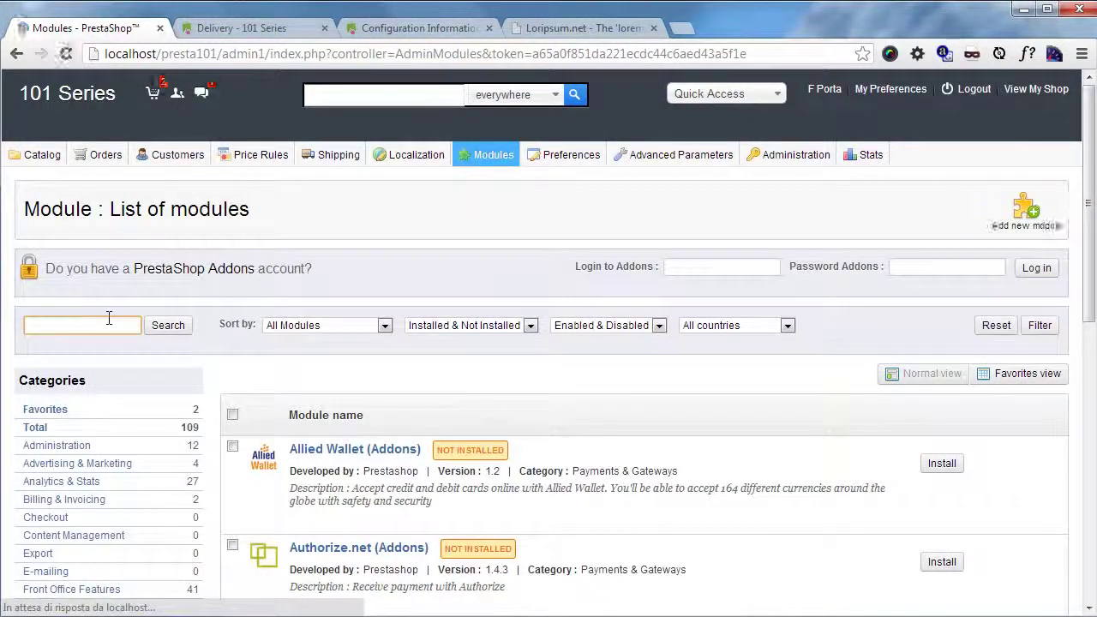
click(109, 317)
text(cms)
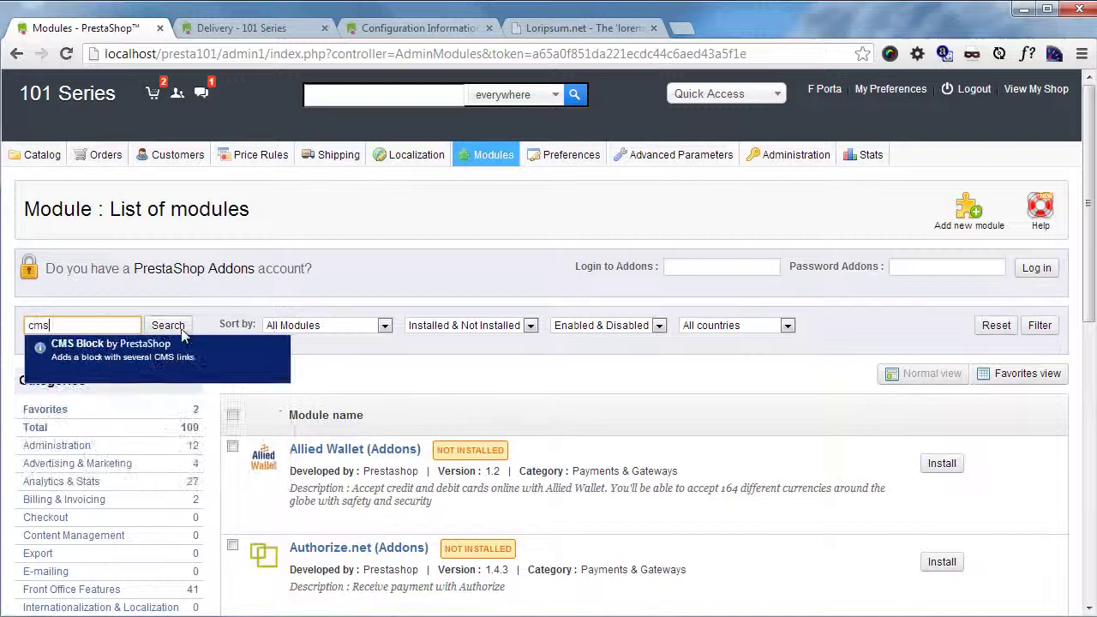
click(167, 347)
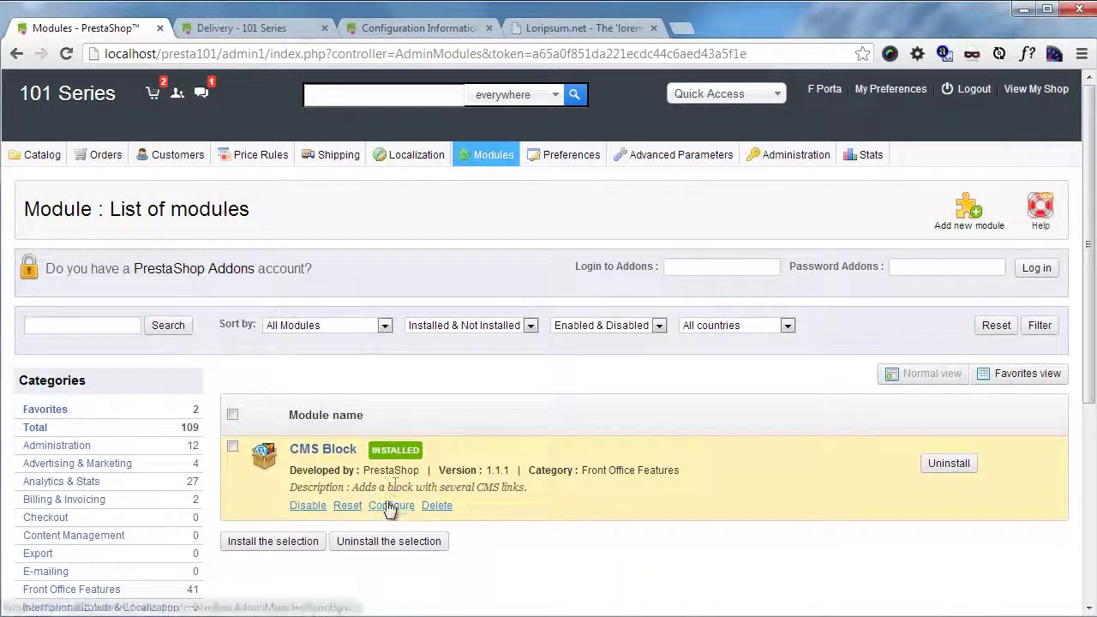
click(390, 505)
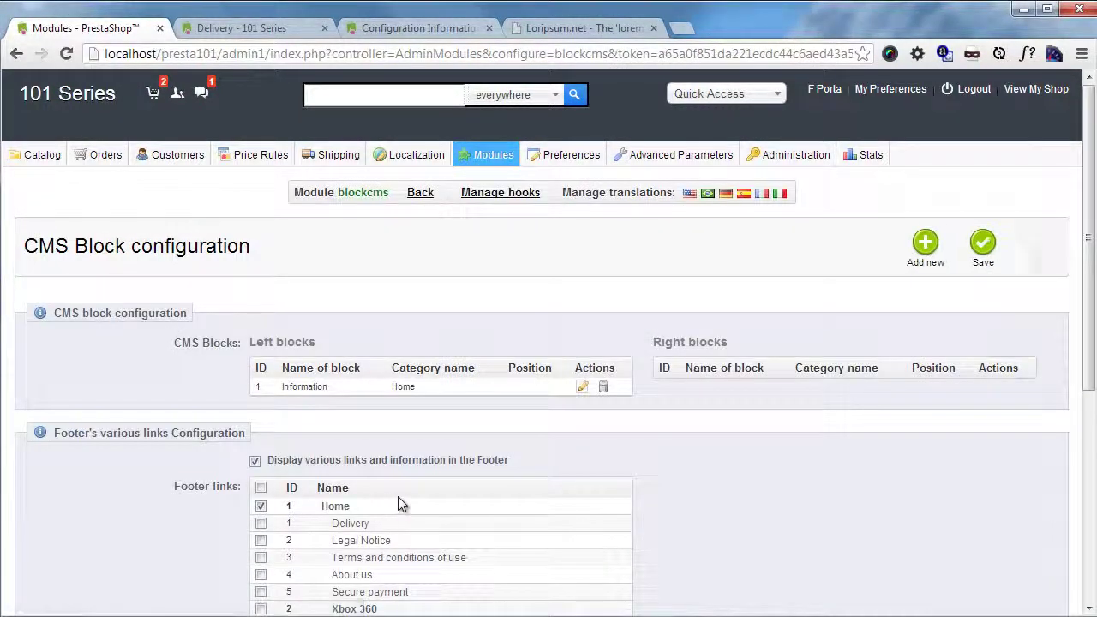
Step: Add the Xbox 360, Playstation 3, RPG and Action categories to the footer links and save the CMS Block configuration
scroll(458, 416, down, 1)
scroll(458, 416, down, 2)
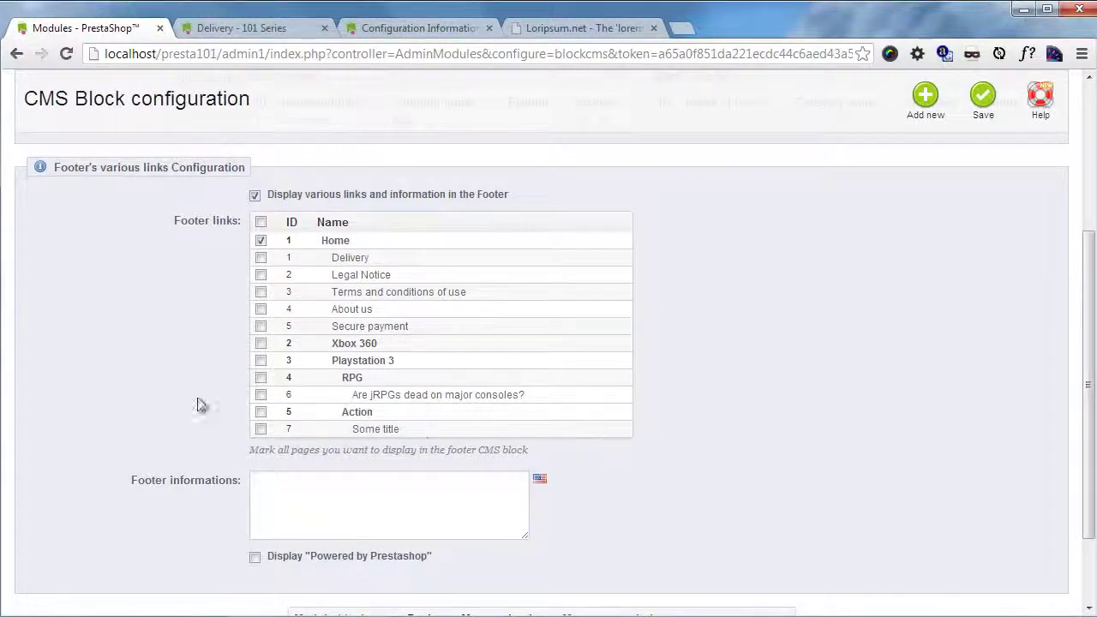
scroll(428, 439, down, 2)
scroll(257, 359, up, 4)
scroll(349, 428, down, 3)
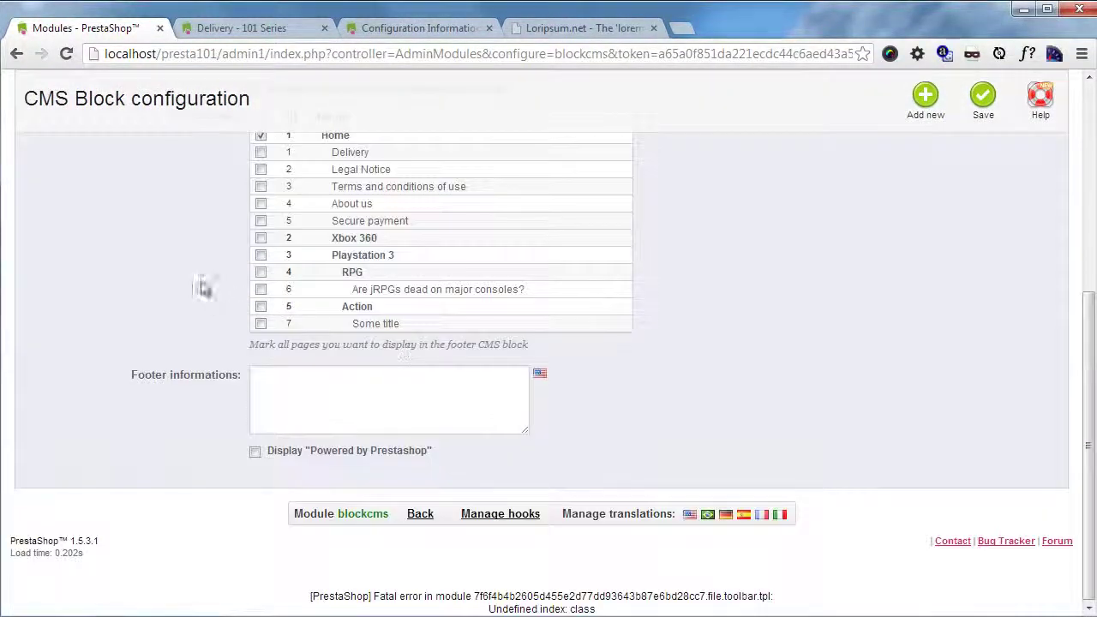
scroll(386, 343, up, 1)
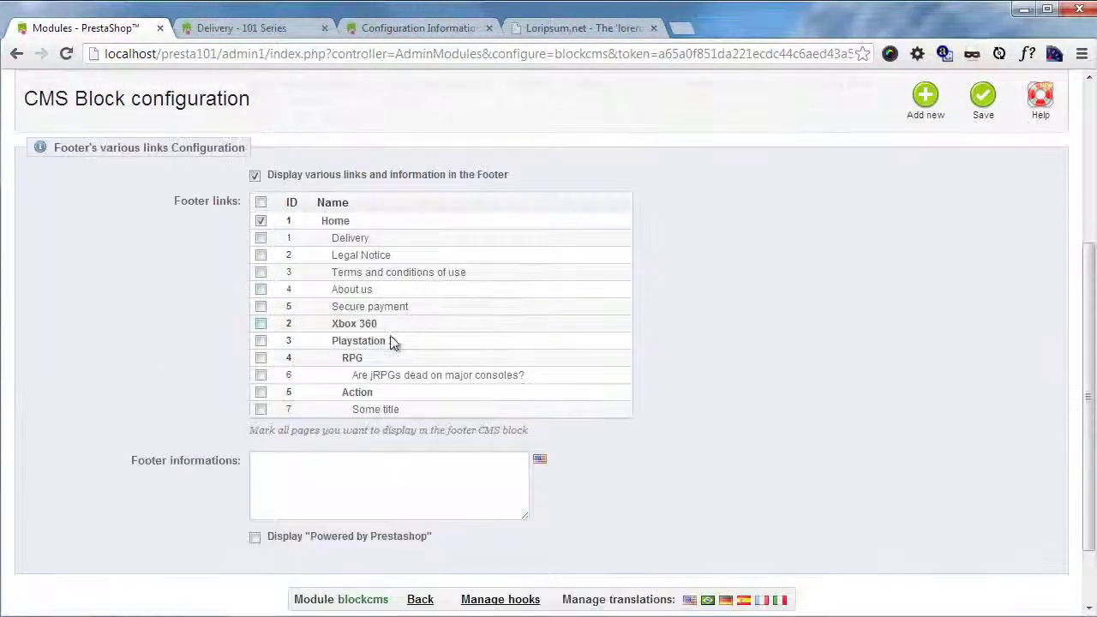
click(261, 323)
click(260, 340)
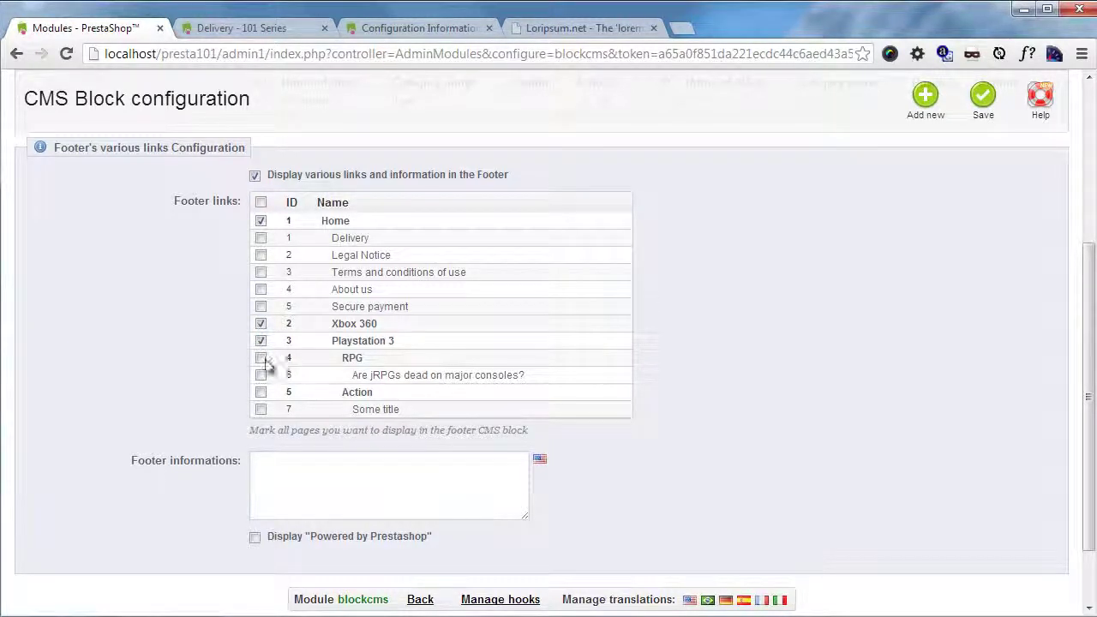
click(261, 358)
click(261, 392)
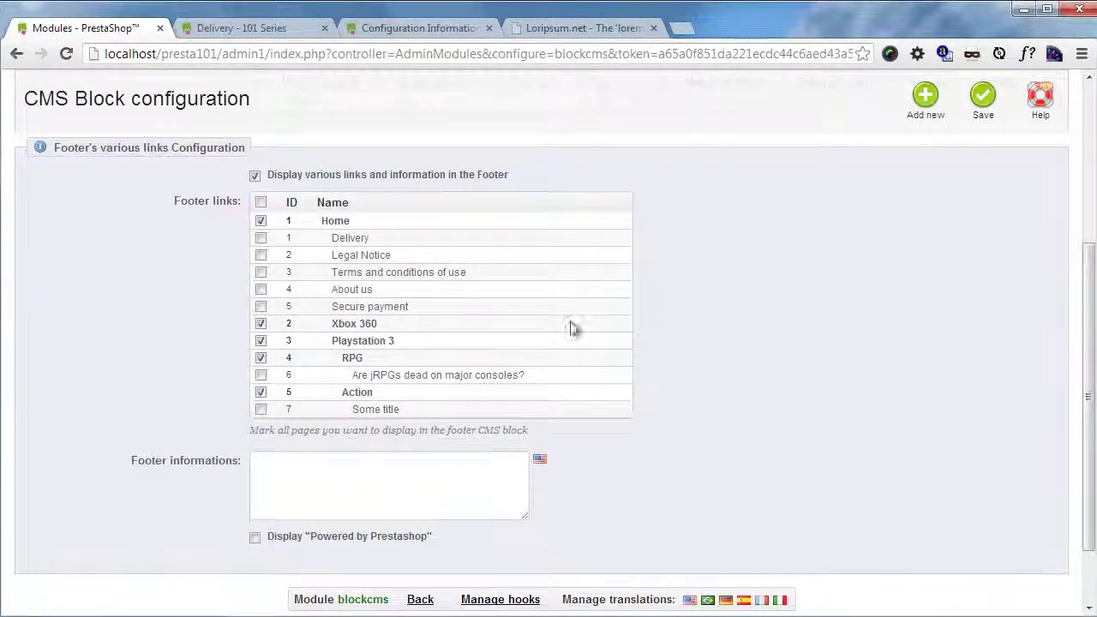
scroll(571, 326, up, 1)
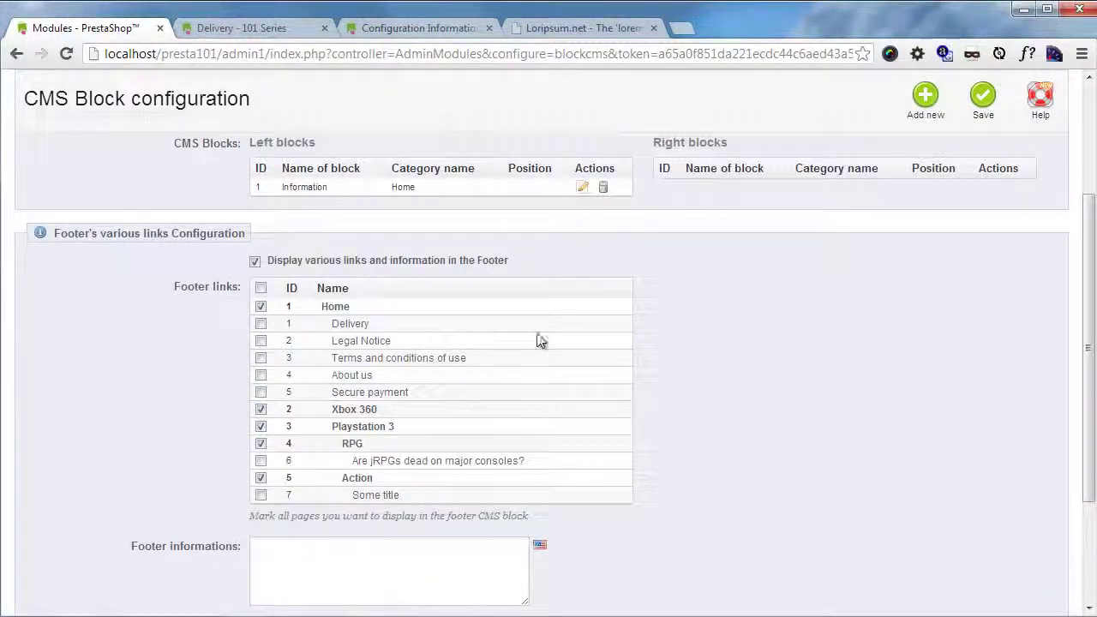
click(982, 109)
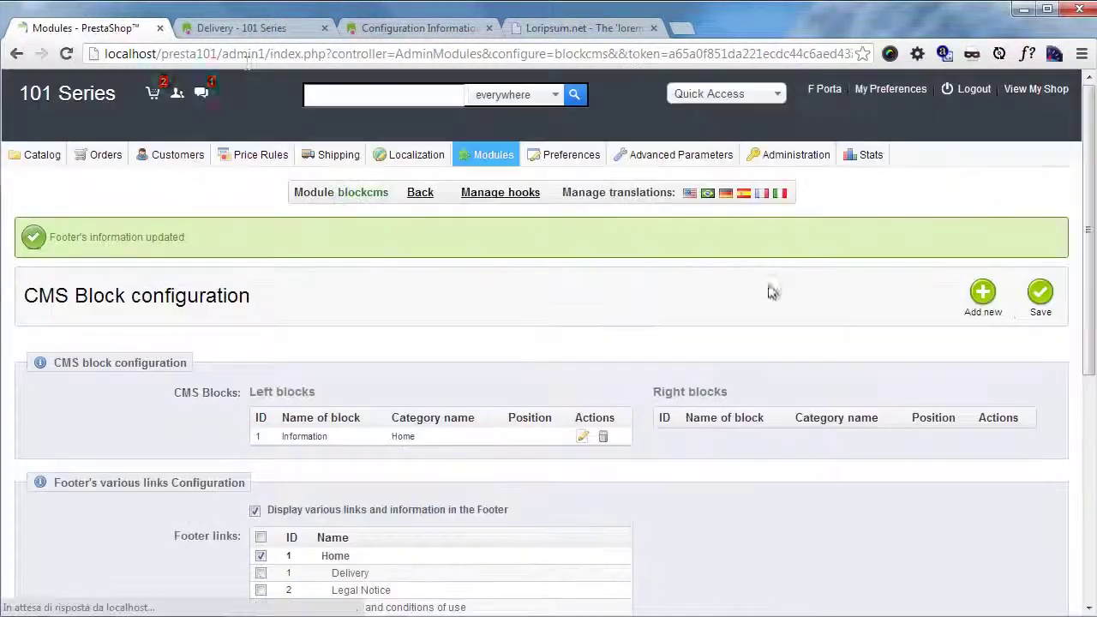
Step: Reload the storefront's Delivery page and examine the Information links in its footer
key(ctrl+Tab)
key(F5)
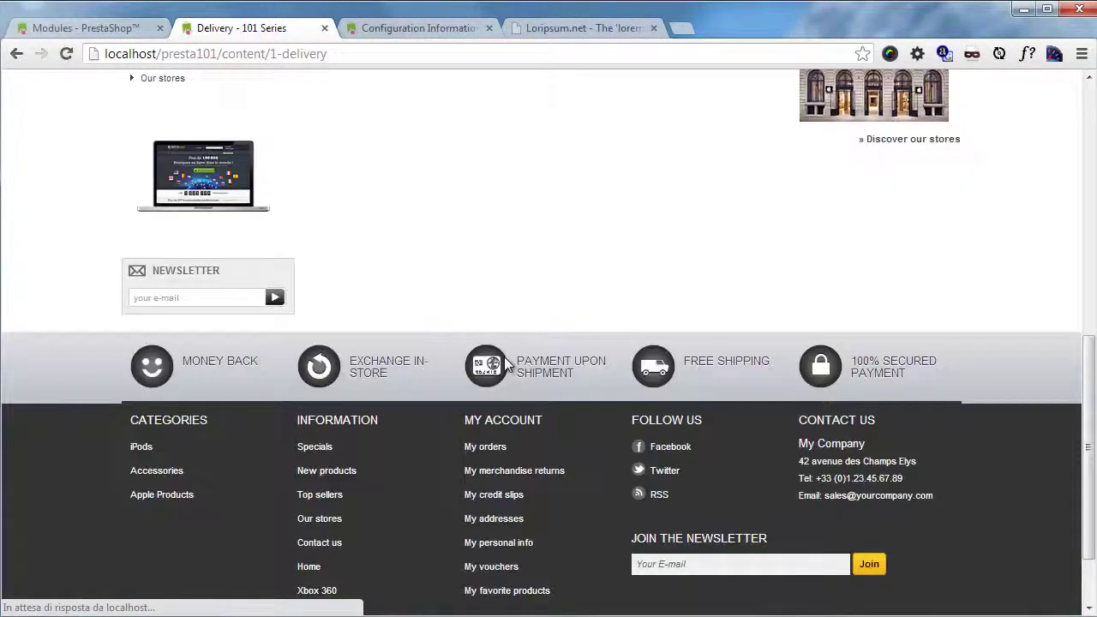
scroll(504, 357, down, 2)
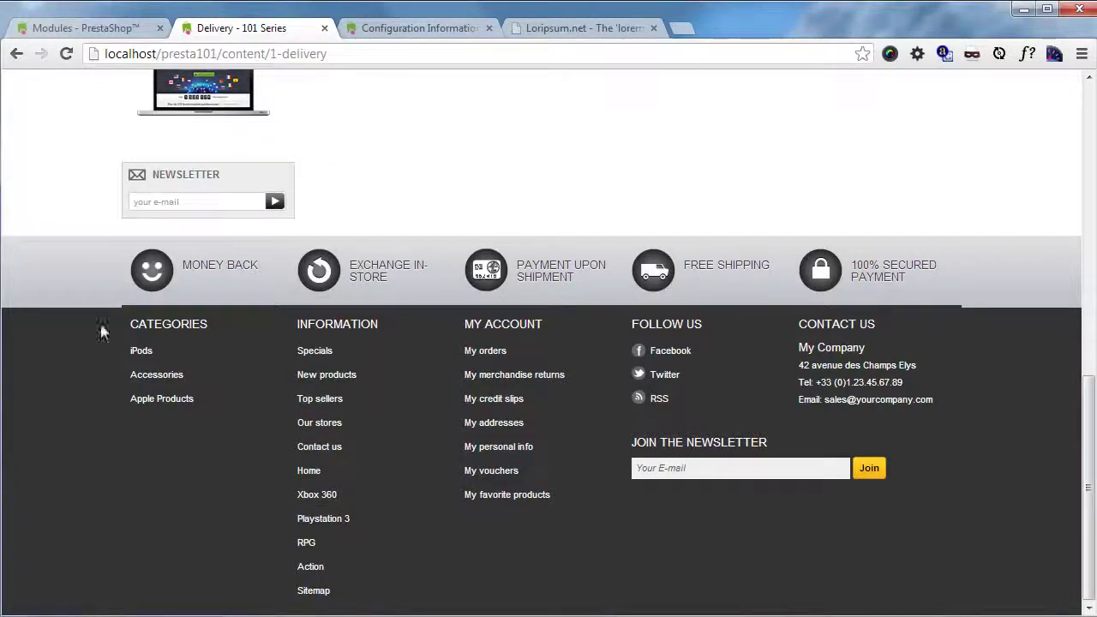
Step: Return to the back office, remove Xbox 360, Playstation 3, RPG and Action from the footer links, and save the CMS Block configuration
click(122, 20)
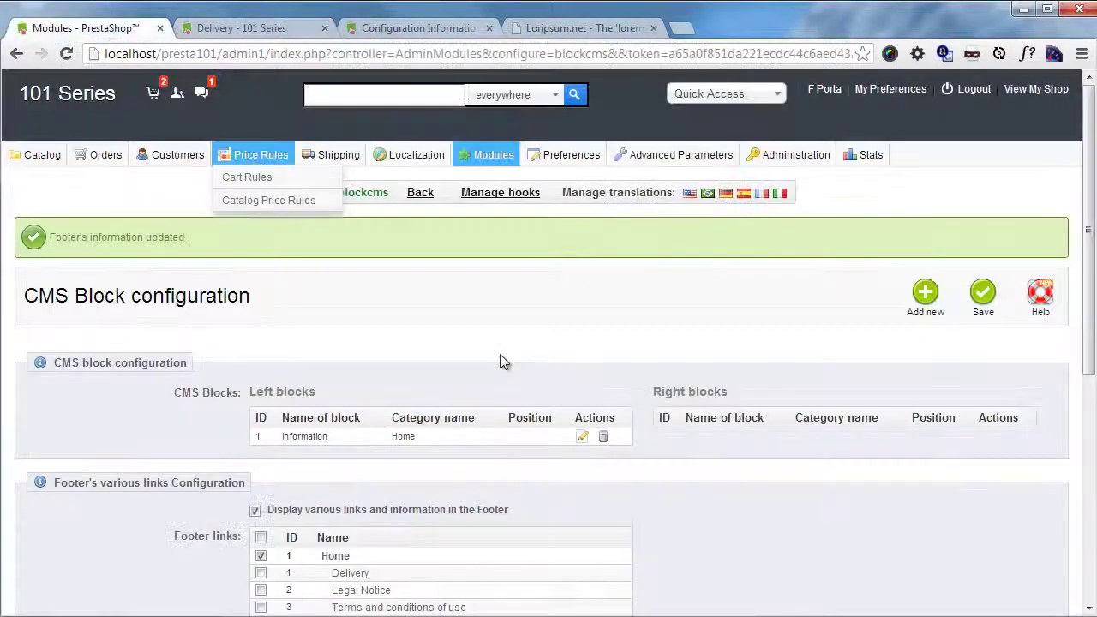
scroll(310, 425, down, 4)
click(261, 376)
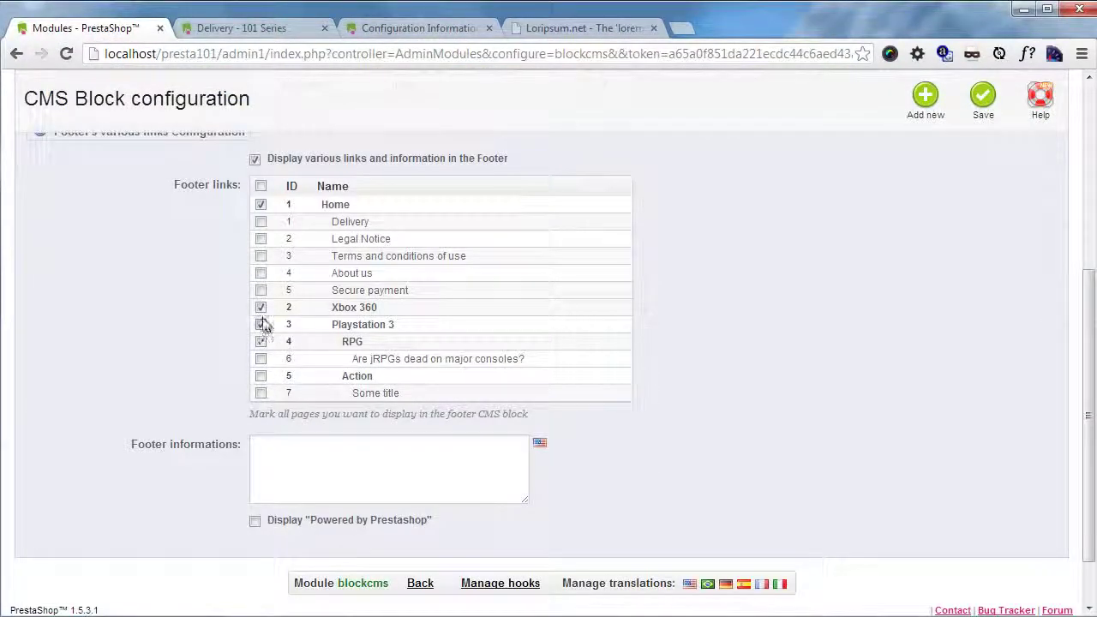
click(261, 306)
click(260, 341)
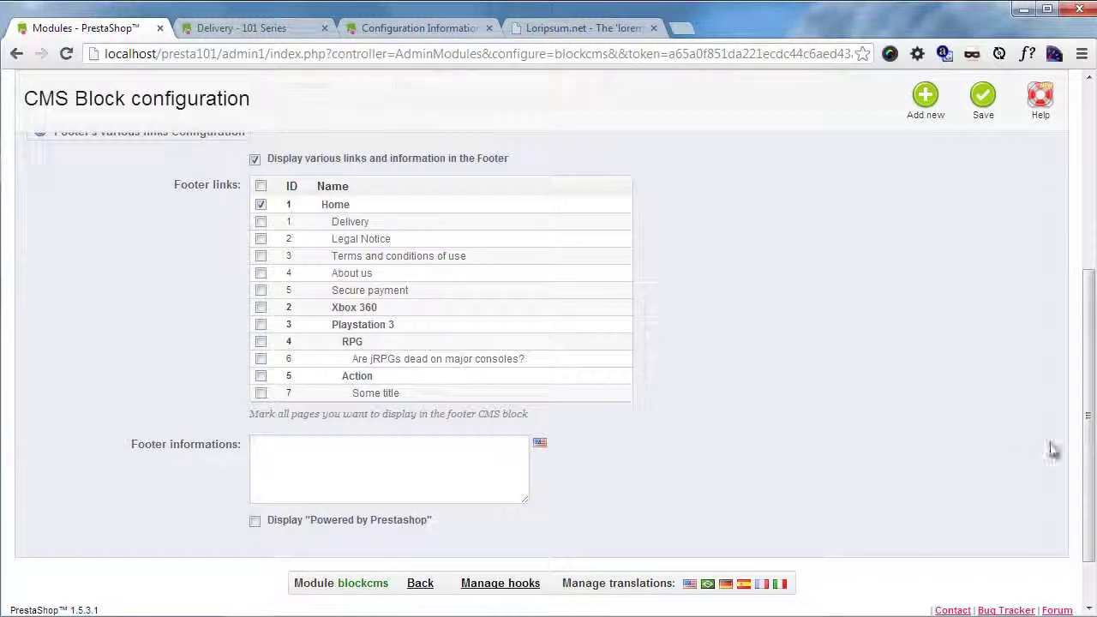
click(977, 112)
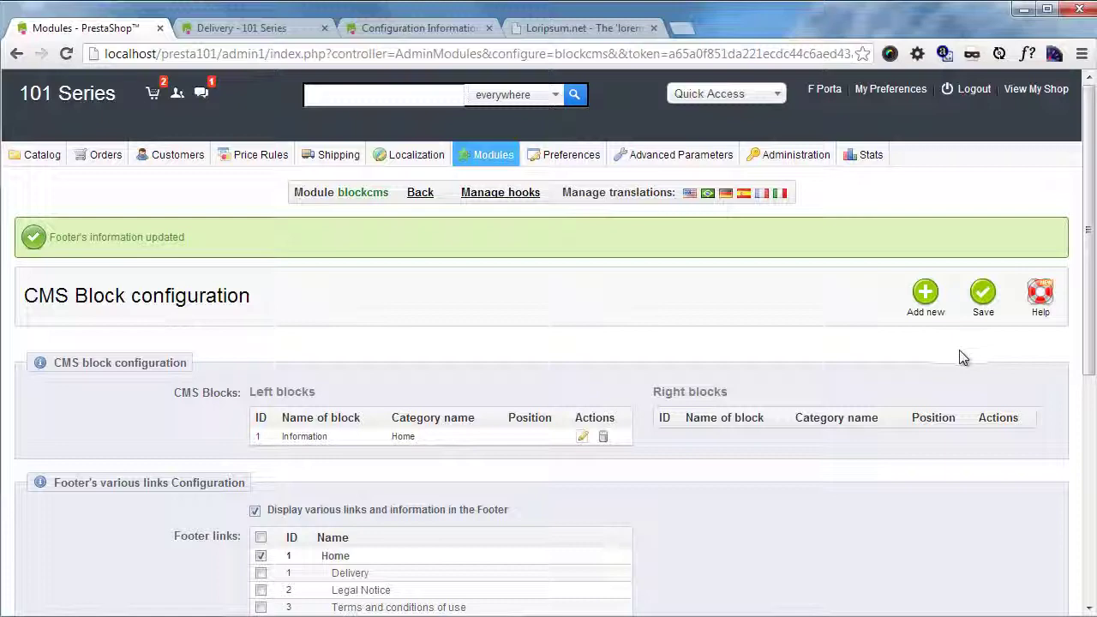
Step: Check the Information block on the storefront's Delivery page, and start a new CMS block in the back office's module configuration
key(ctrl+Tab)
scroll(812, 410, up, 4)
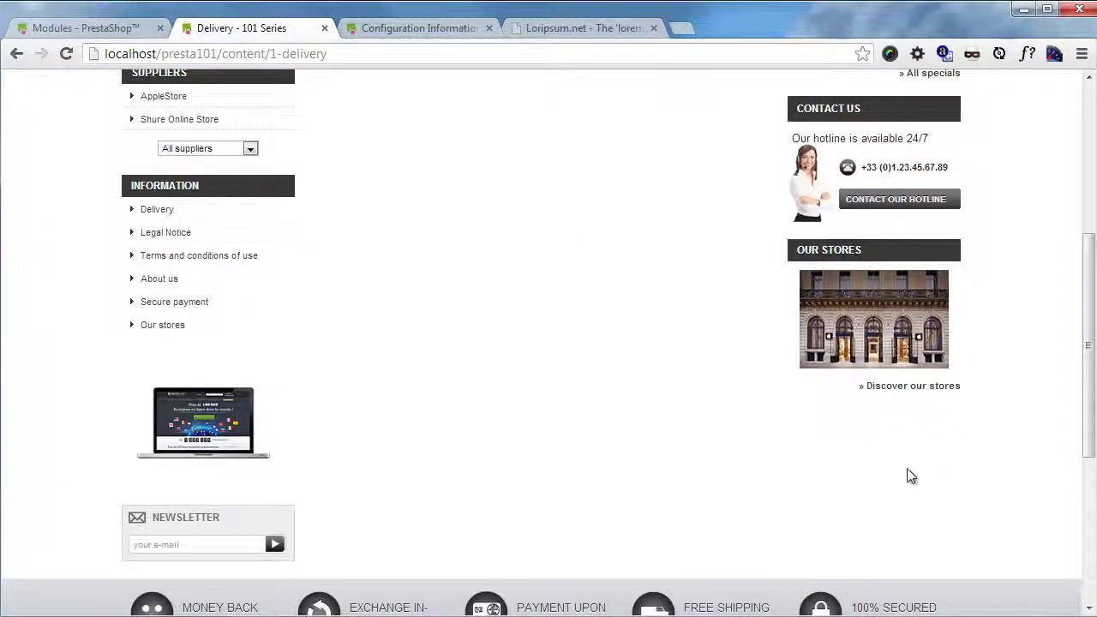
key(ctrl+shift+Tab)
scroll(743, 399, down, 3)
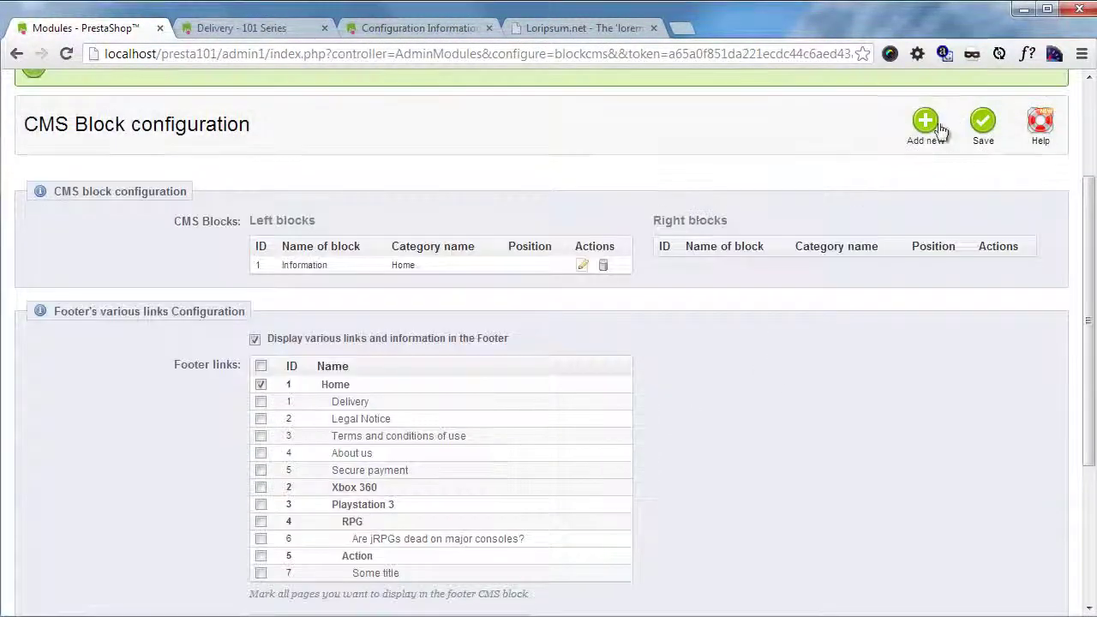
click(925, 128)
click(323, 346)
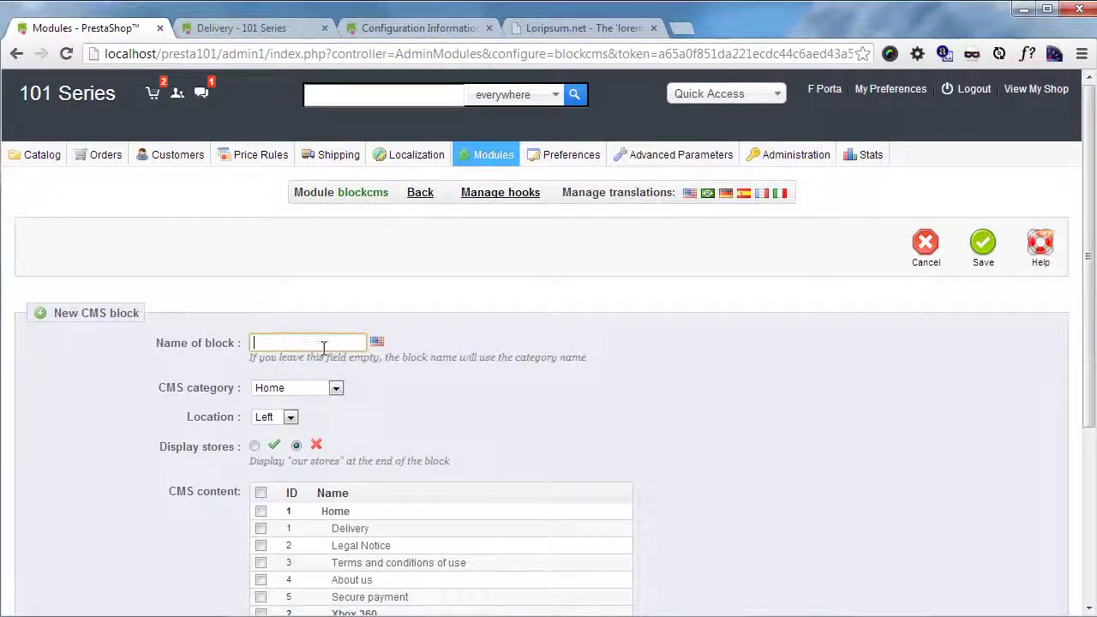
text(Videogame)
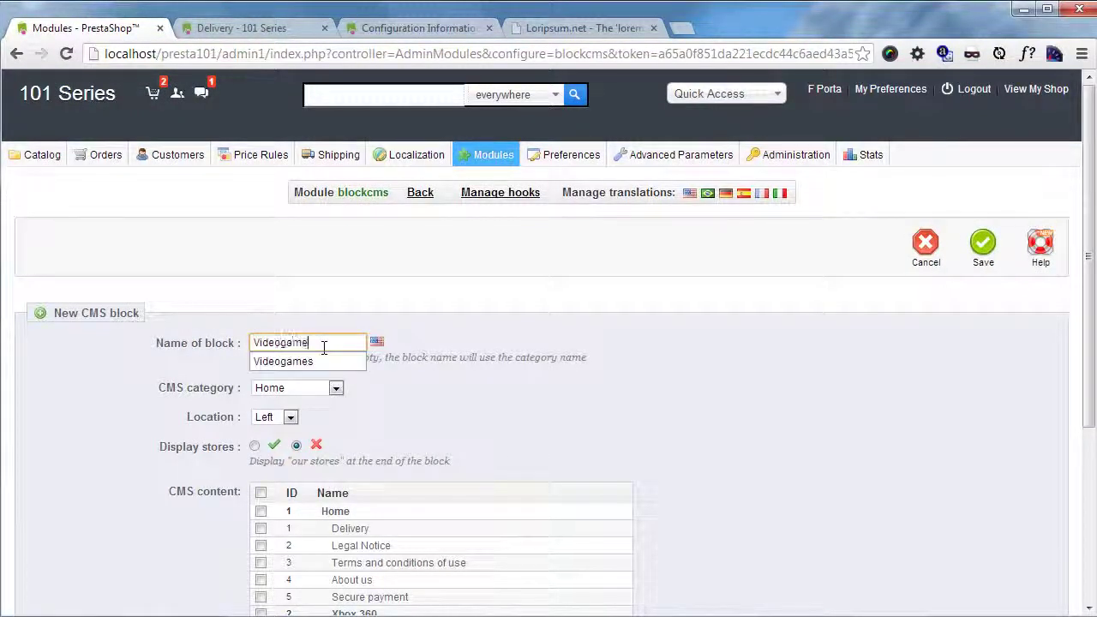
key(Down)
key(Up)
Step: Name the new CMS block "Xbox 360", replacing any text already in the block name
key(ctrl+a)
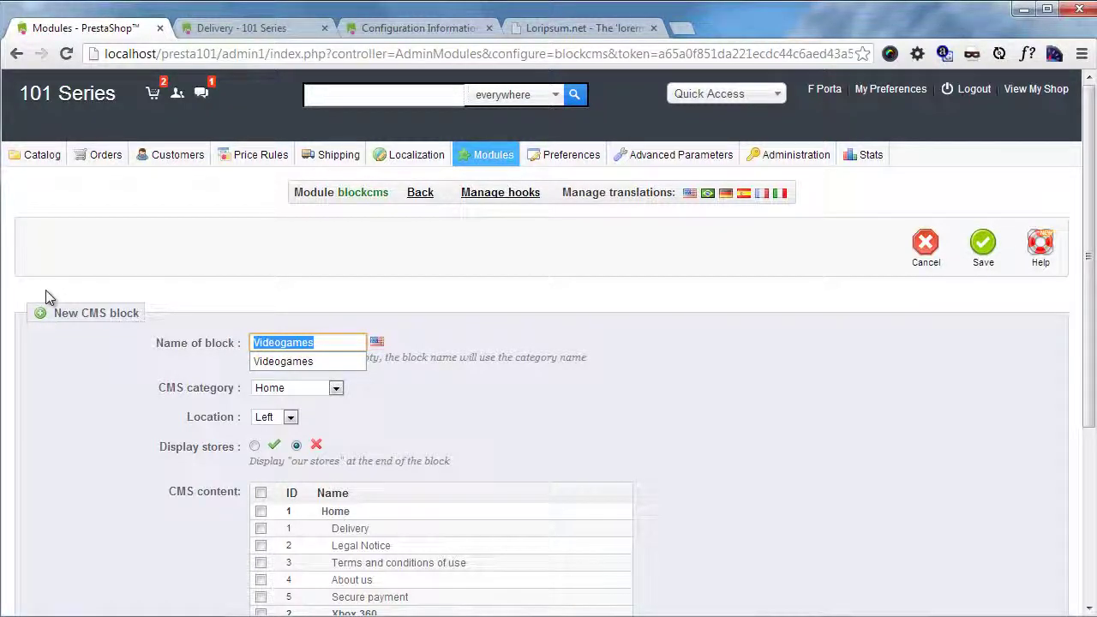
text(Xbox)
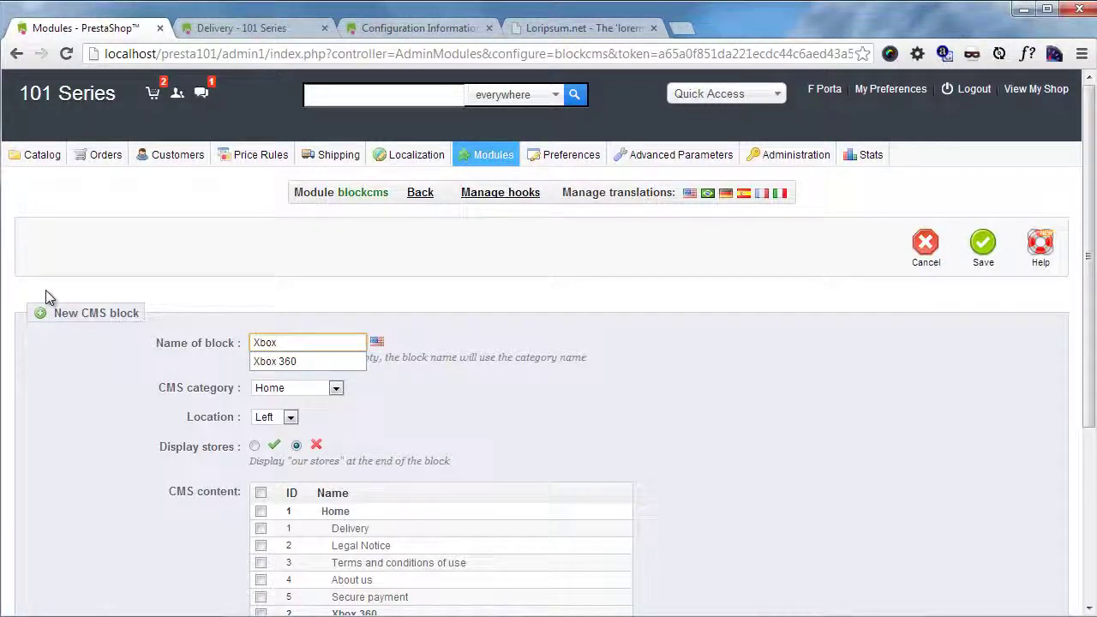
text( 360)
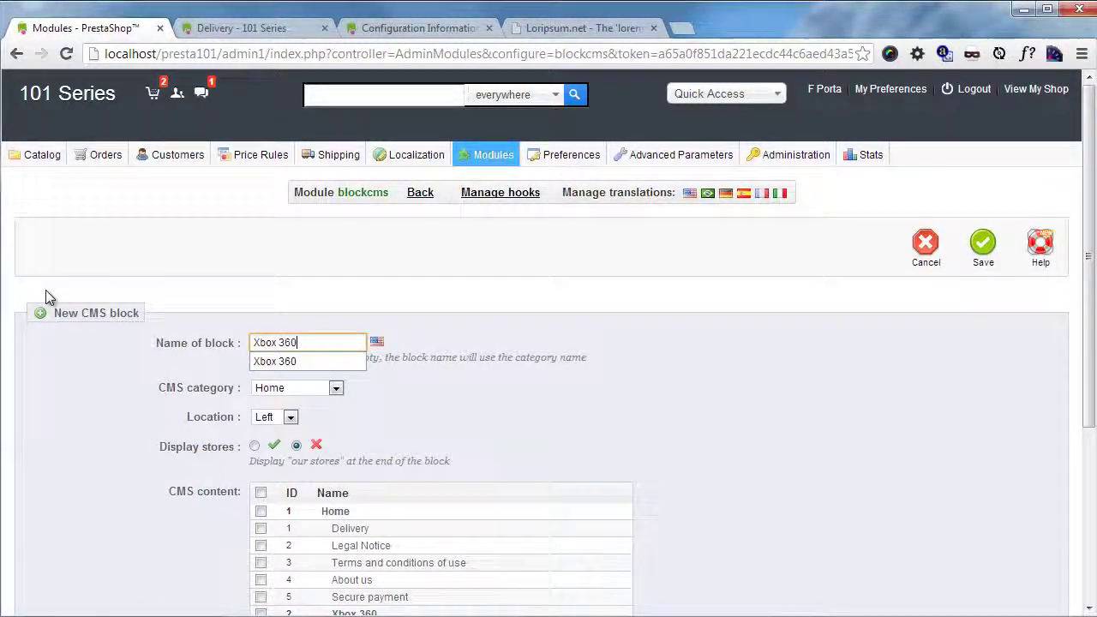
click(390, 399)
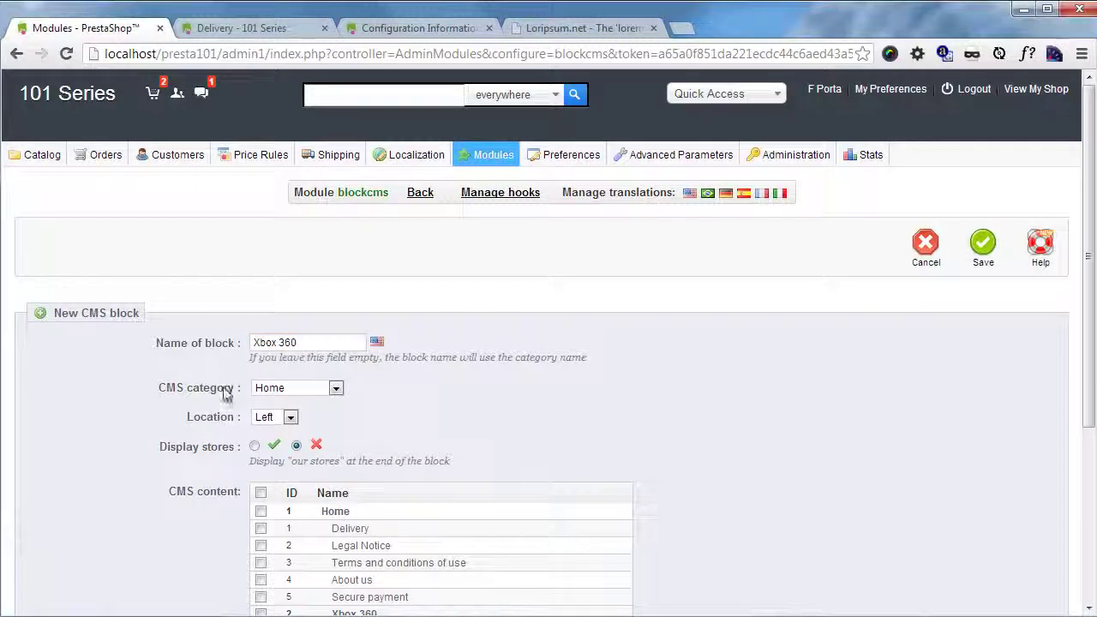
Step: Assign the new block to the Xbox 360 CMS category under Home and set its location to Right
click(335, 390)
click(248, 29)
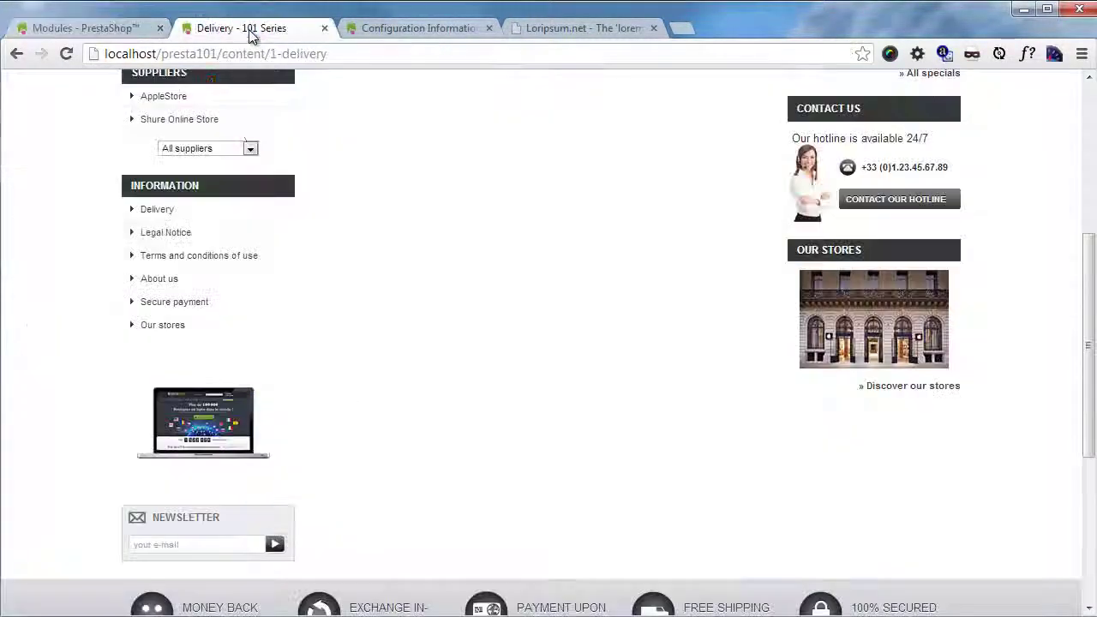
click(121, 31)
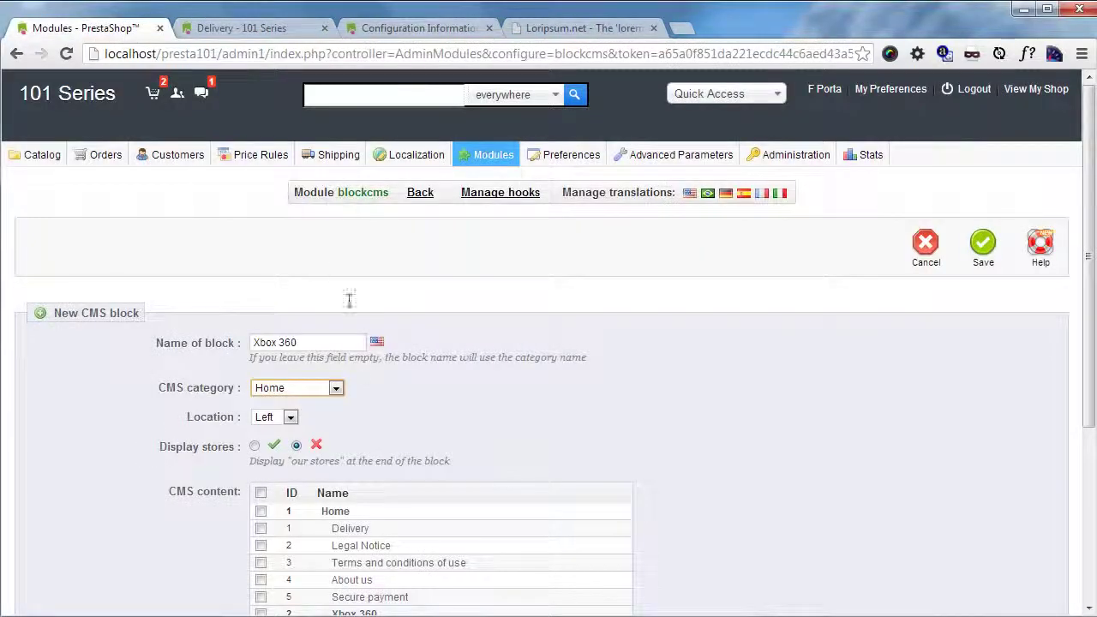
click(329, 390)
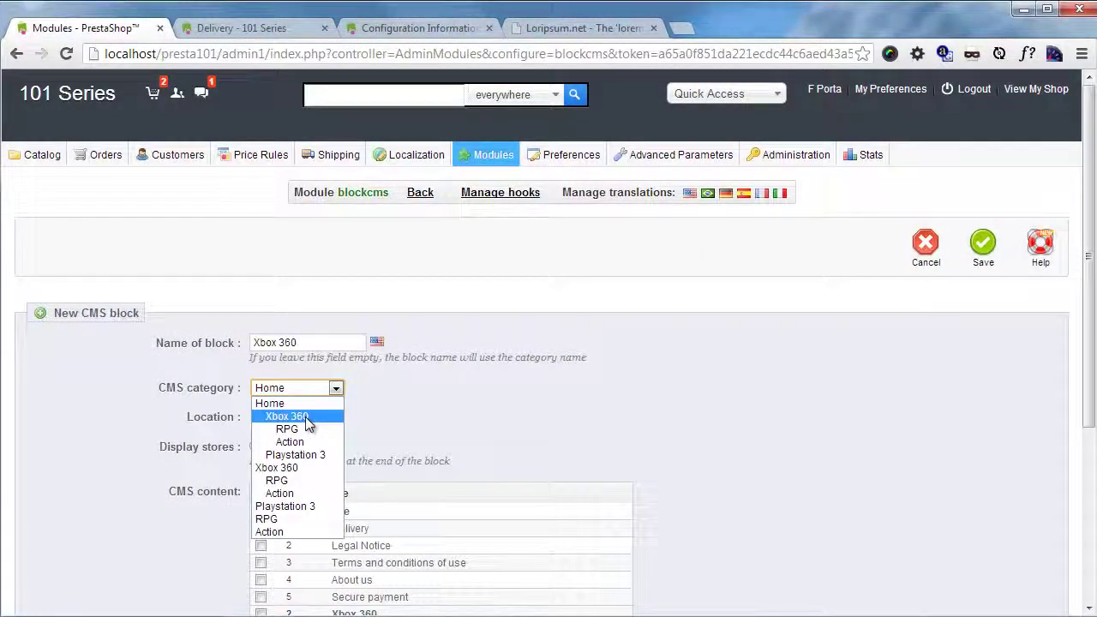
click(307, 418)
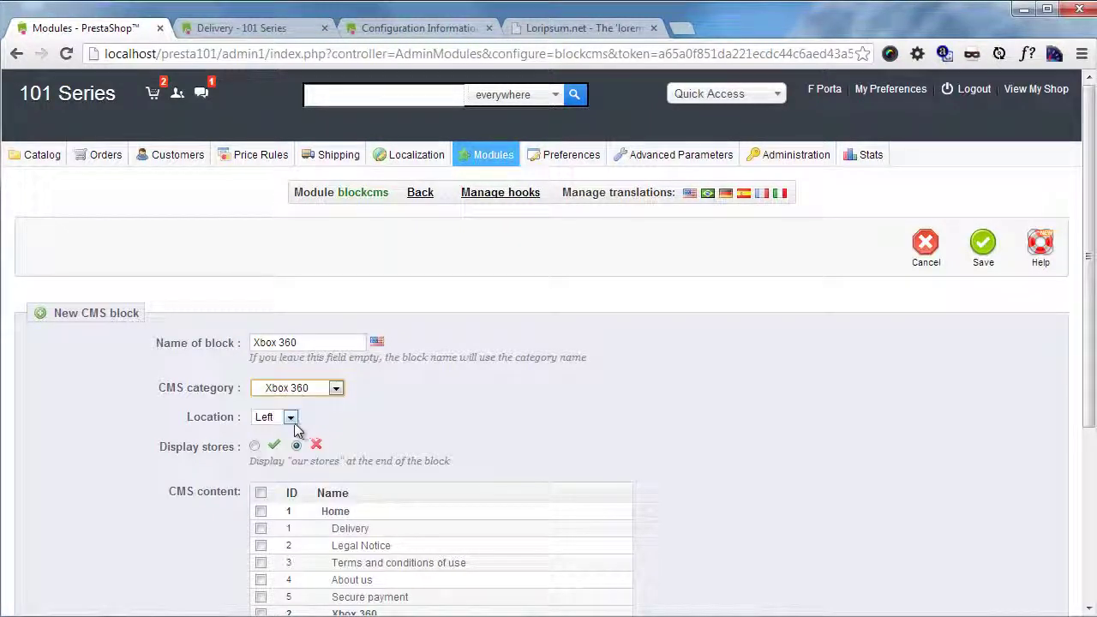
click(292, 419)
click(279, 443)
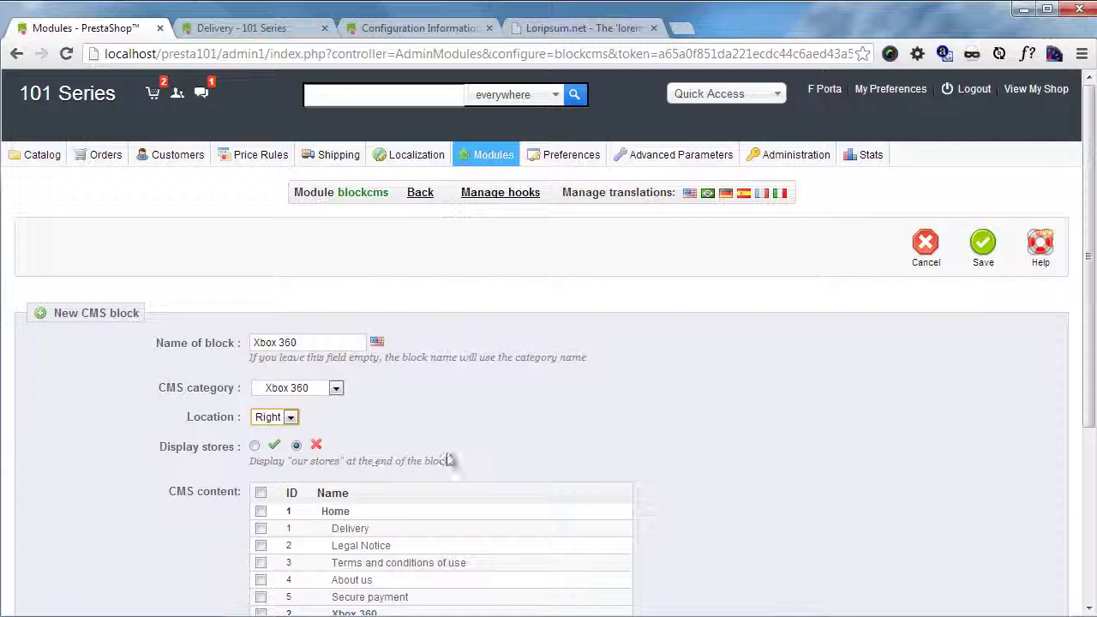
Step: Include the RPG and Action categories in the new block's CMS content and save the block
scroll(446, 461, down, 3)
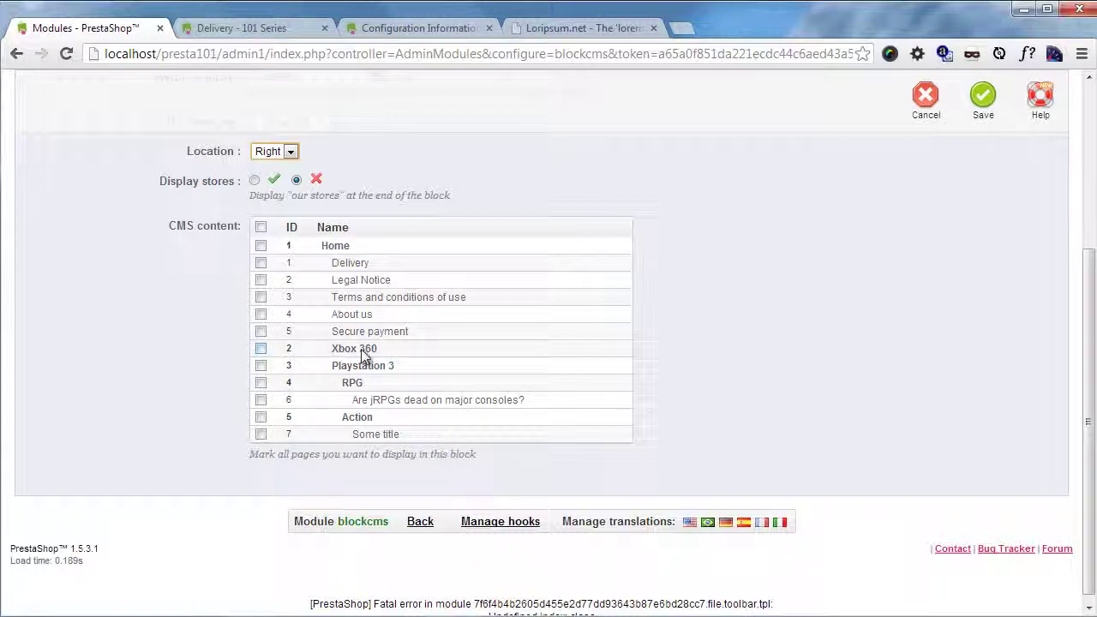
click(261, 383)
click(262, 417)
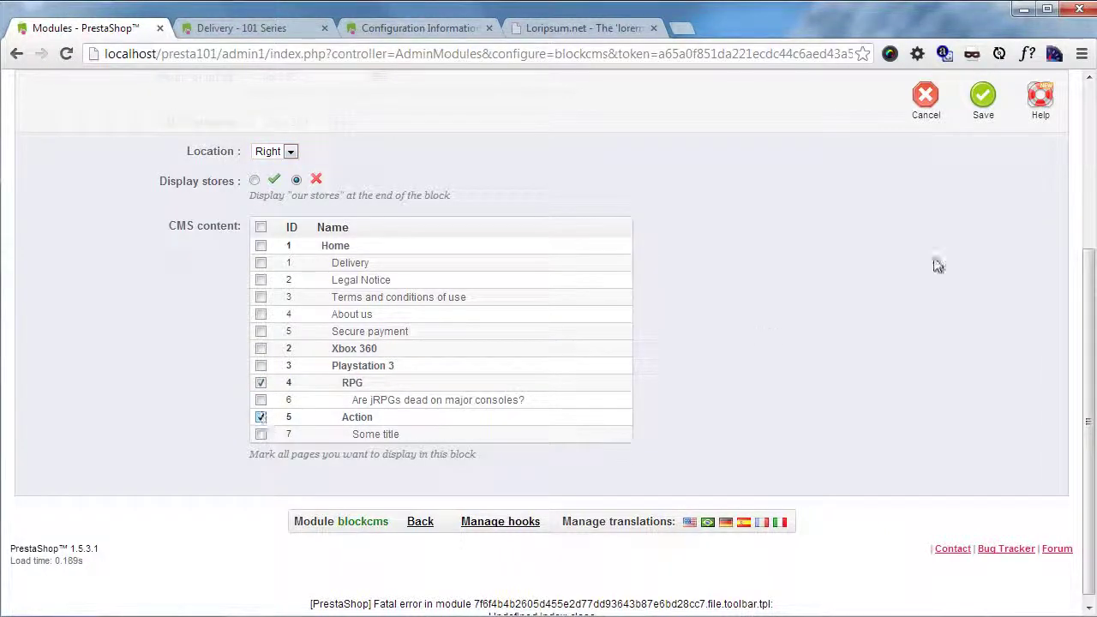
click(968, 110)
Step: Reload the storefront's Delivery page and examine the Xbox 360 block and its links
click(232, 27)
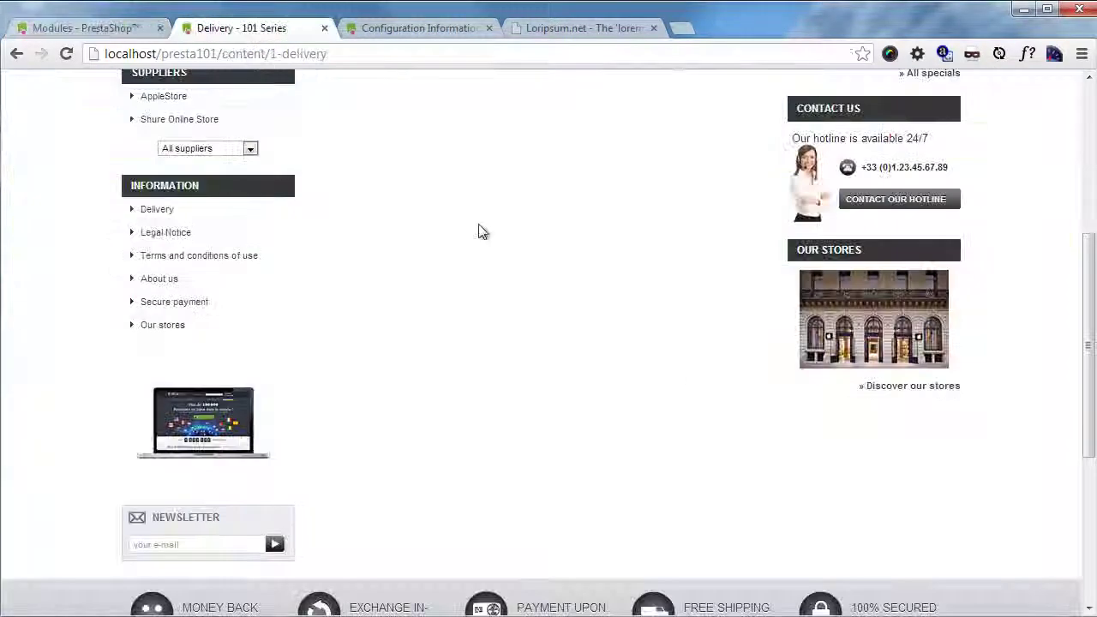
key(F5)
scroll(702, 360, up, 2)
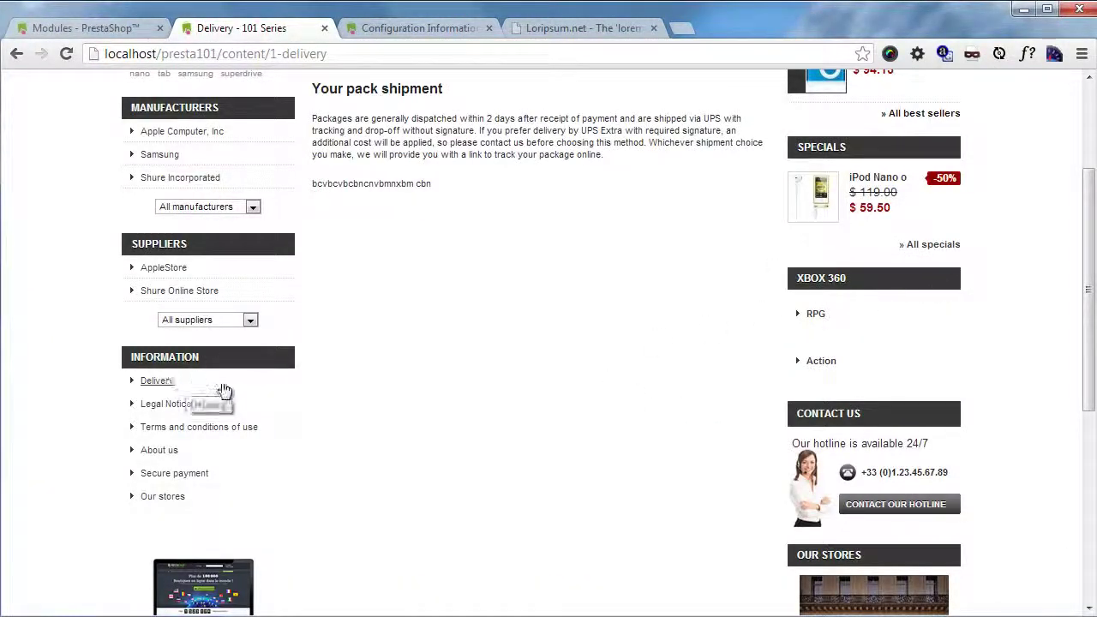
triple_click(905, 327)
click(745, 308)
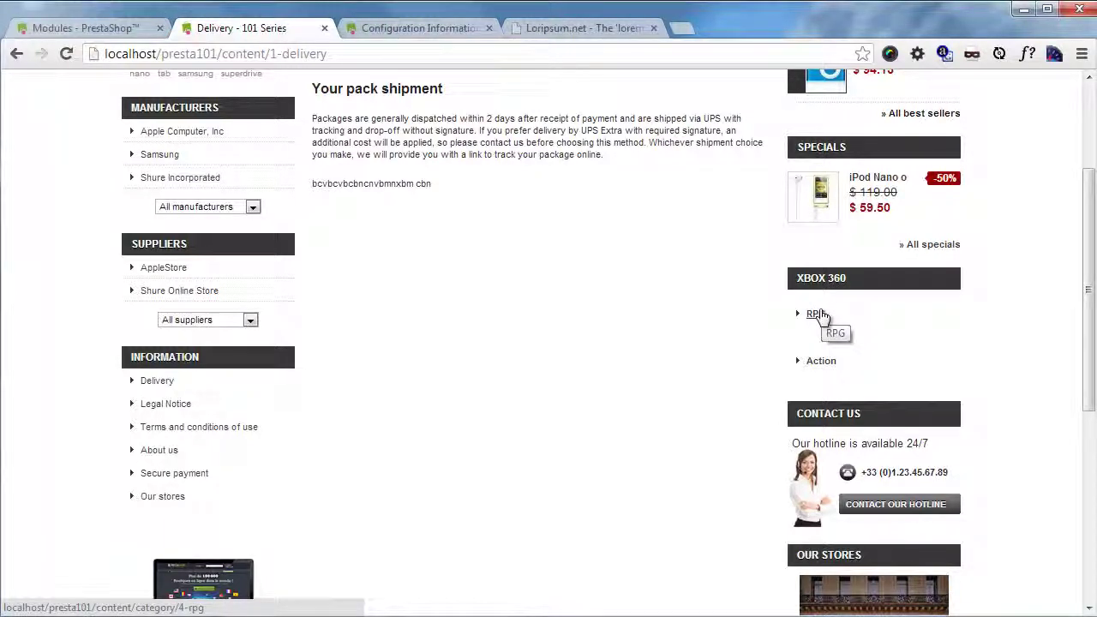
Step: Open the Xbox 360 category page from its block heading and view the list of pages in its RPG subcategory
click(825, 283)
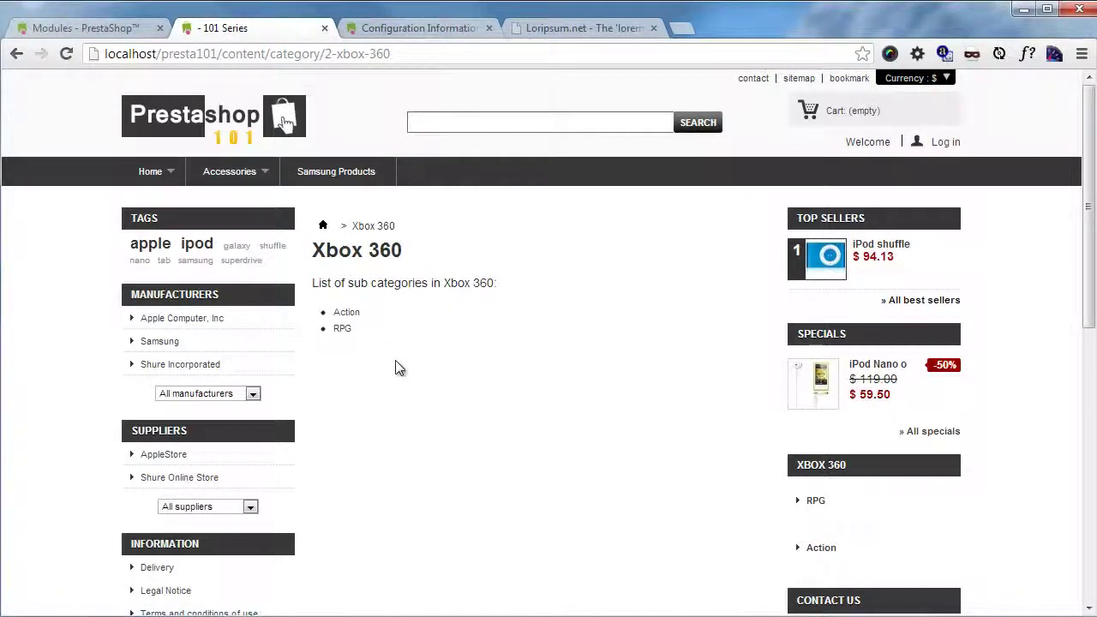
click(342, 329)
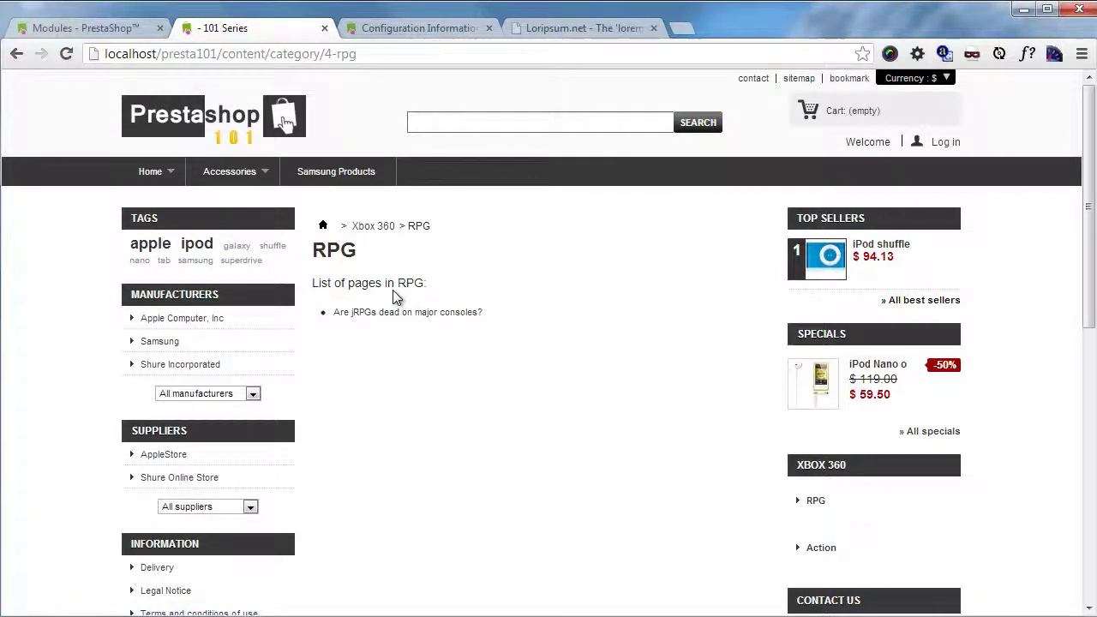
drag(310, 285, 437, 294)
click(452, 294)
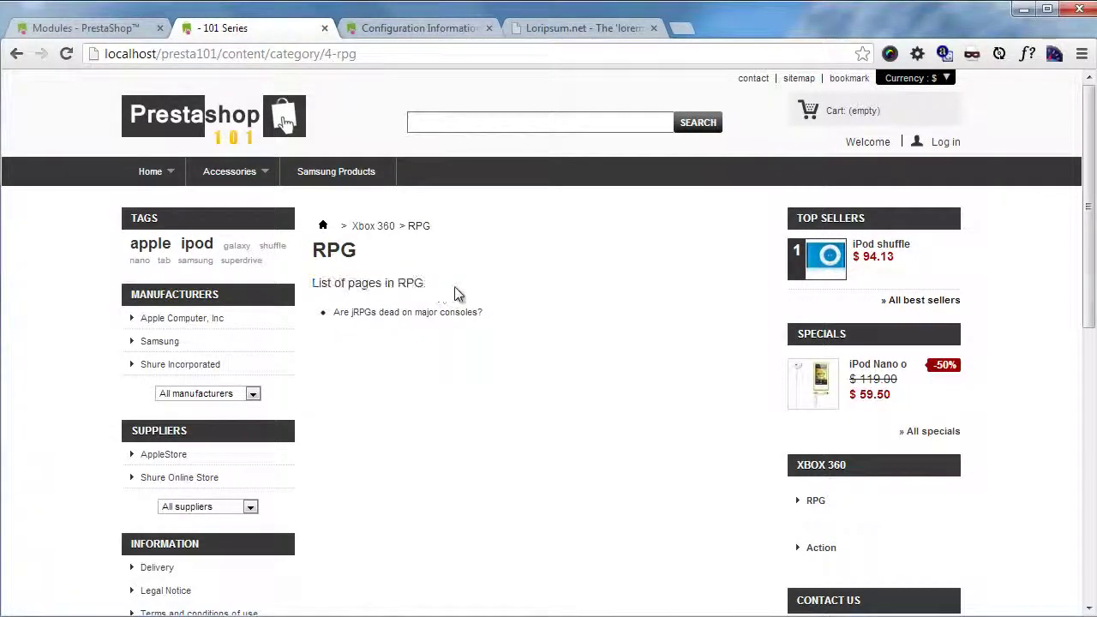
Step: Open the "Are jRPGs dead on major consoles?" page from the RPG list and examine its content
click(417, 318)
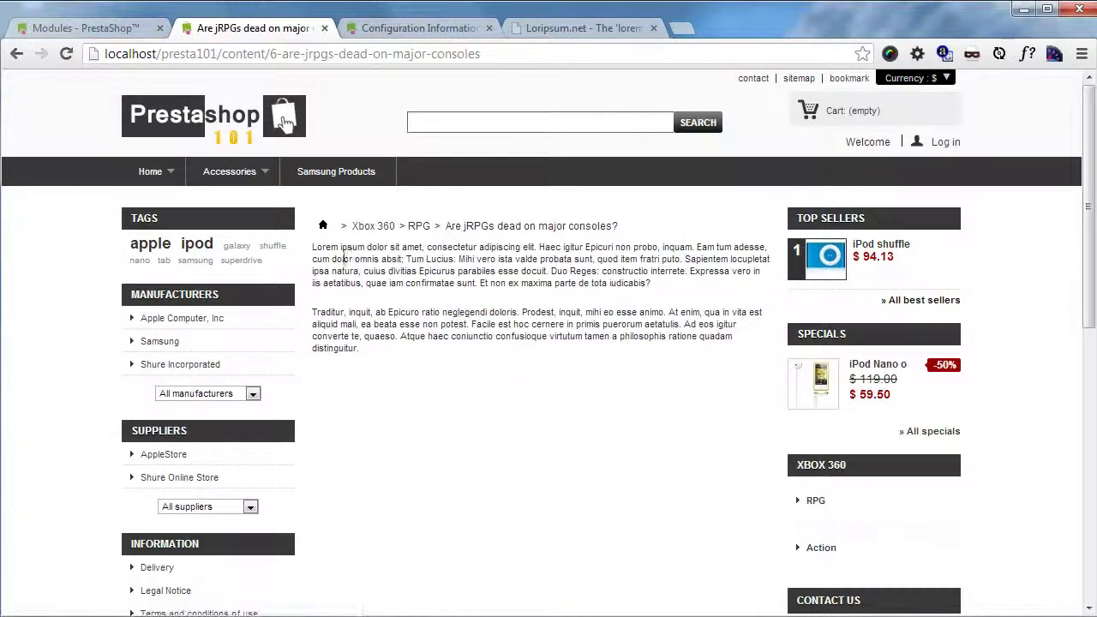
drag(316, 248, 600, 380)
click(600, 380)
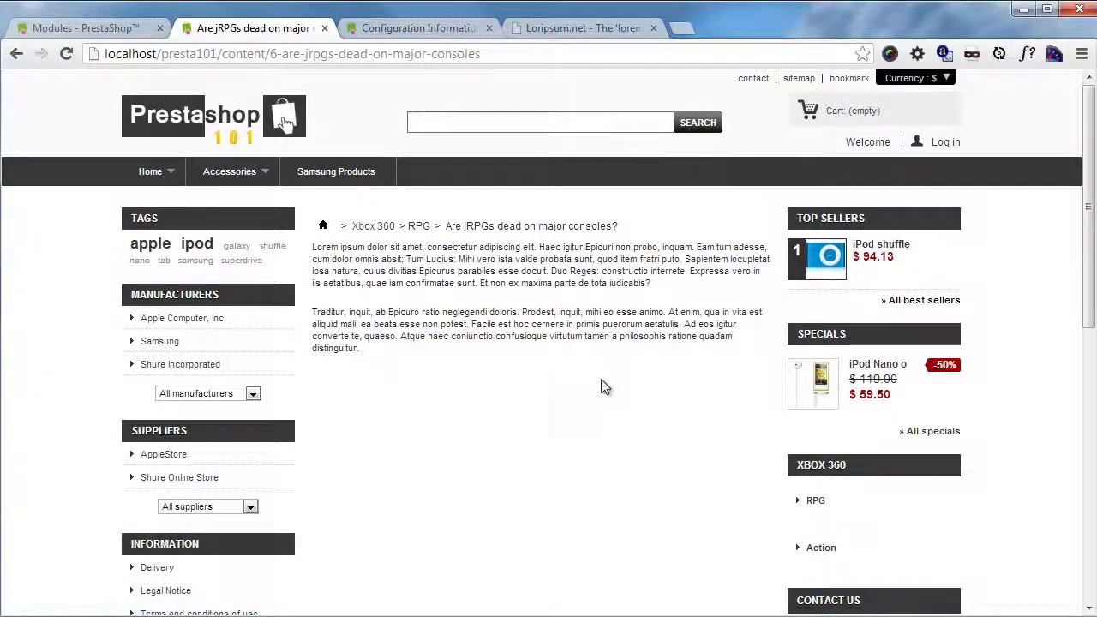